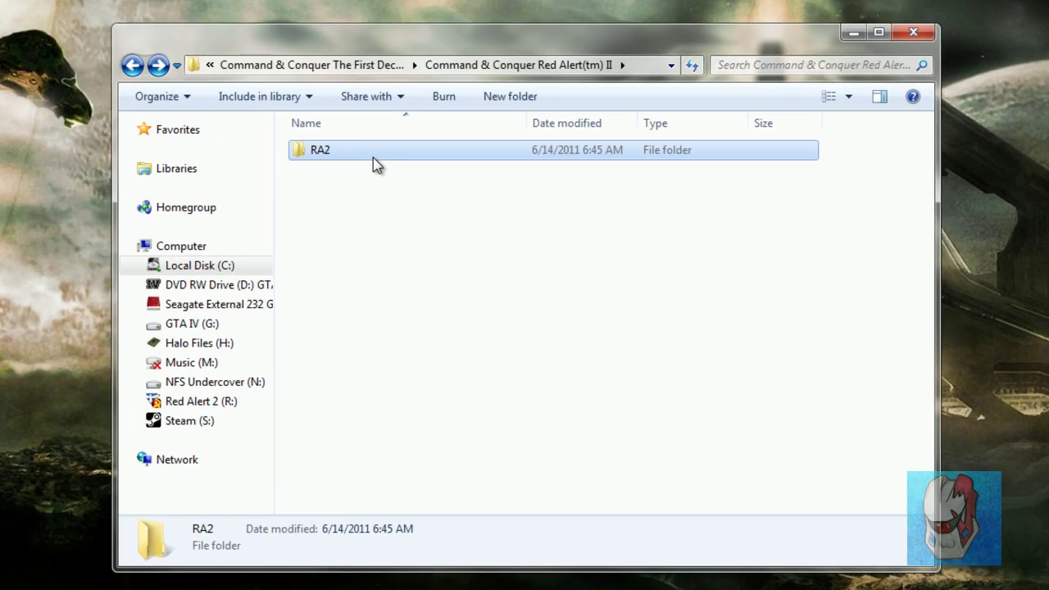
Step: Copy the RA2 game folder in place to create an 'RA2 - Copy' folder beside it
double_click(414, 210)
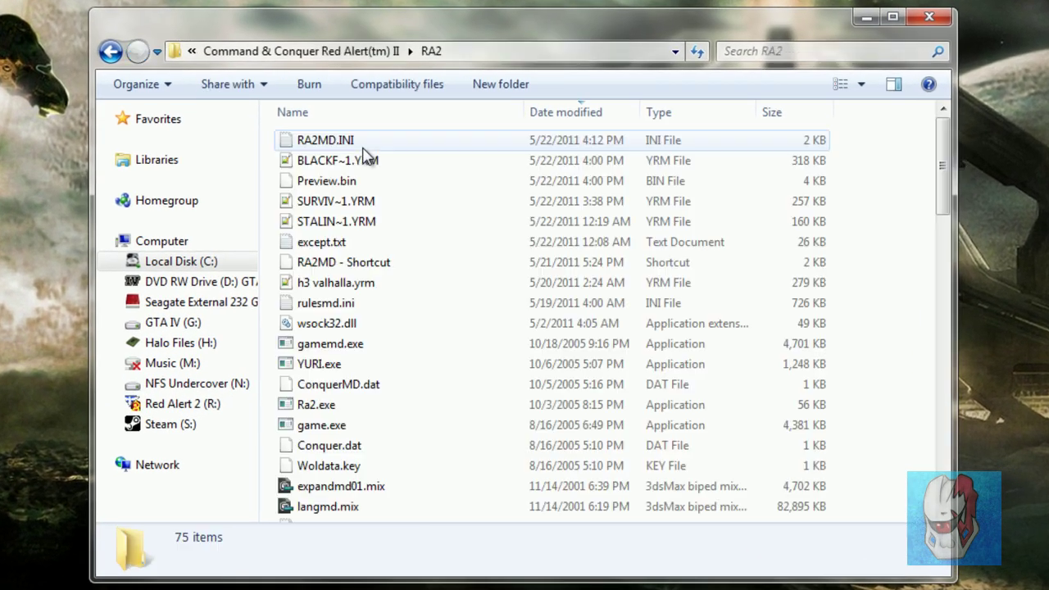
mouse_move(946, 147)
left_mouse_down()
mouse_move(941, 455)
mouse_move(942, 164)
left_mouse_up()
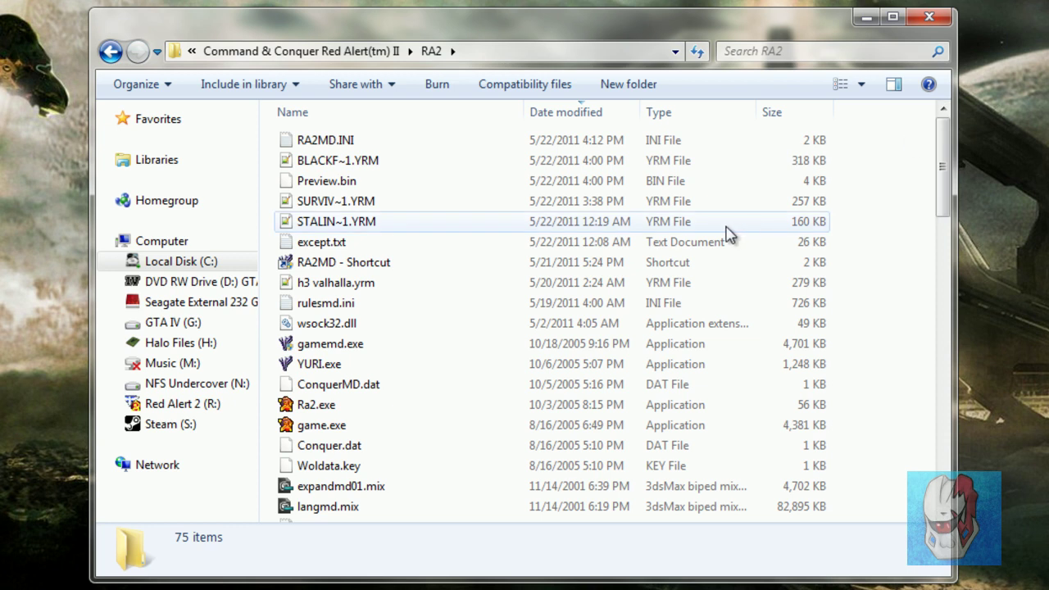
key("BackSpace")
left_click_drag(368, 143, 388, 352)
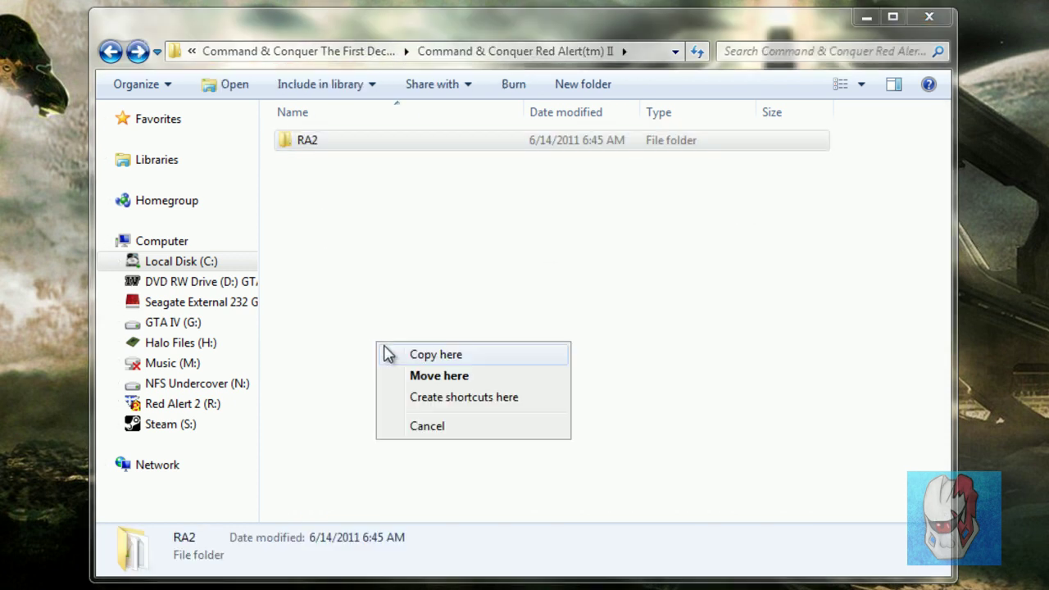
left_click(432, 357)
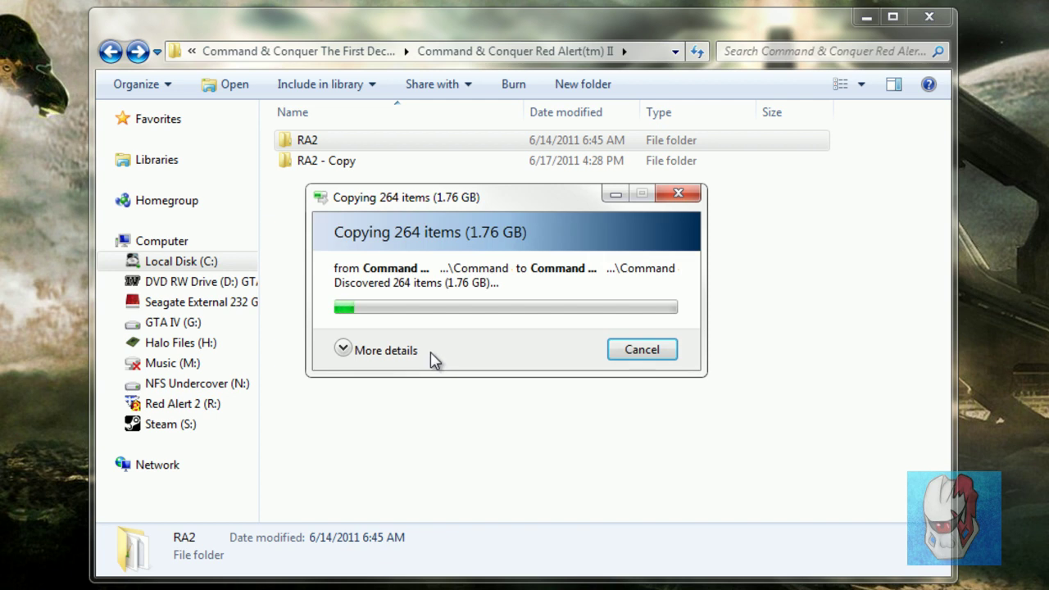
left_click(396, 353)
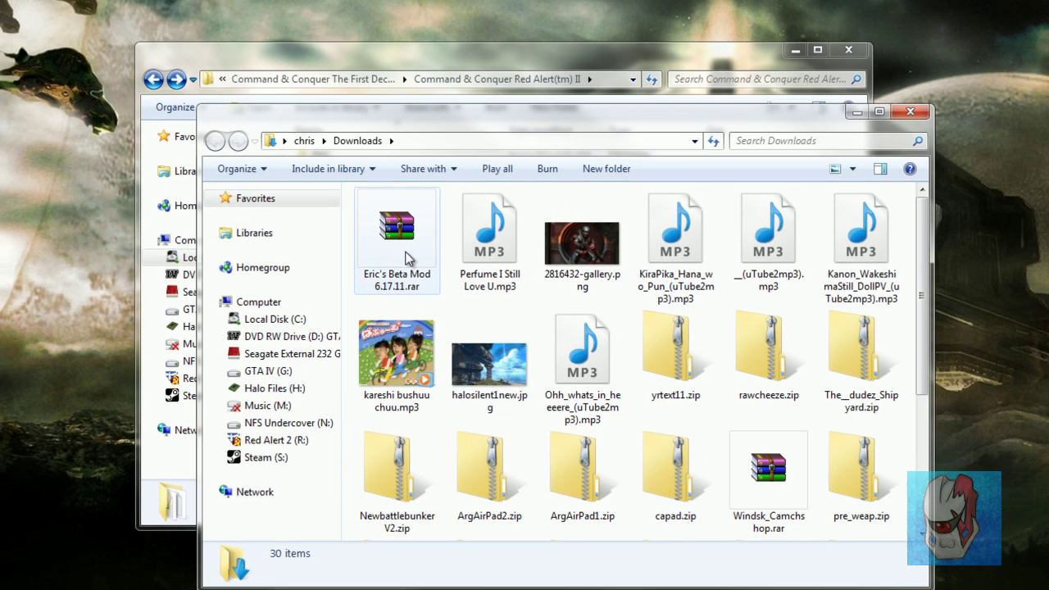
Step: Rename 'RA2 - Copy' to 'Eric's Mod' and open it to show its 75 game files
left_click(407, 258)
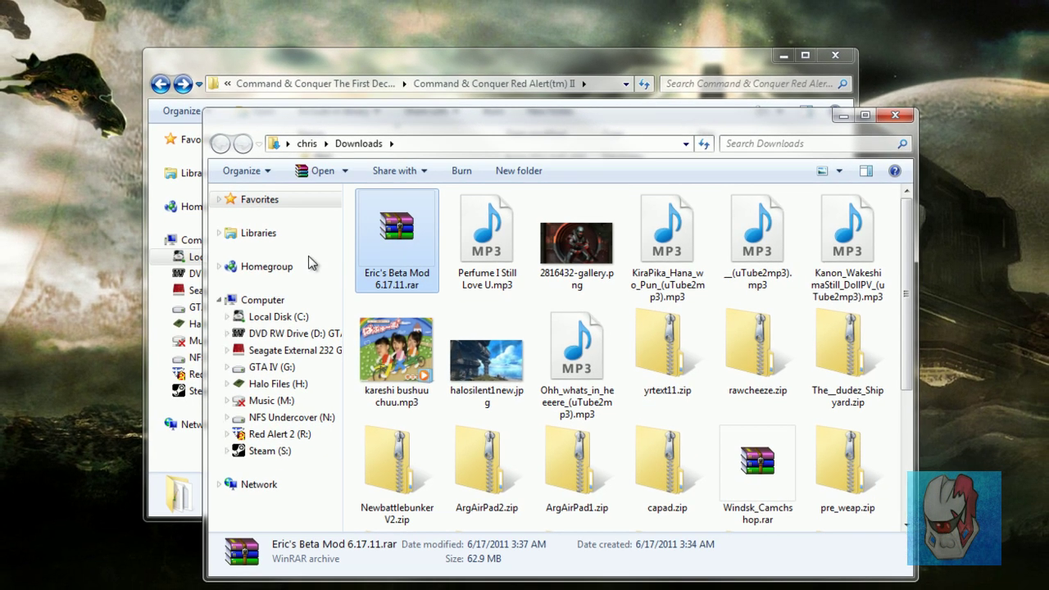
left_click_drag(525, 49, 428, 16)
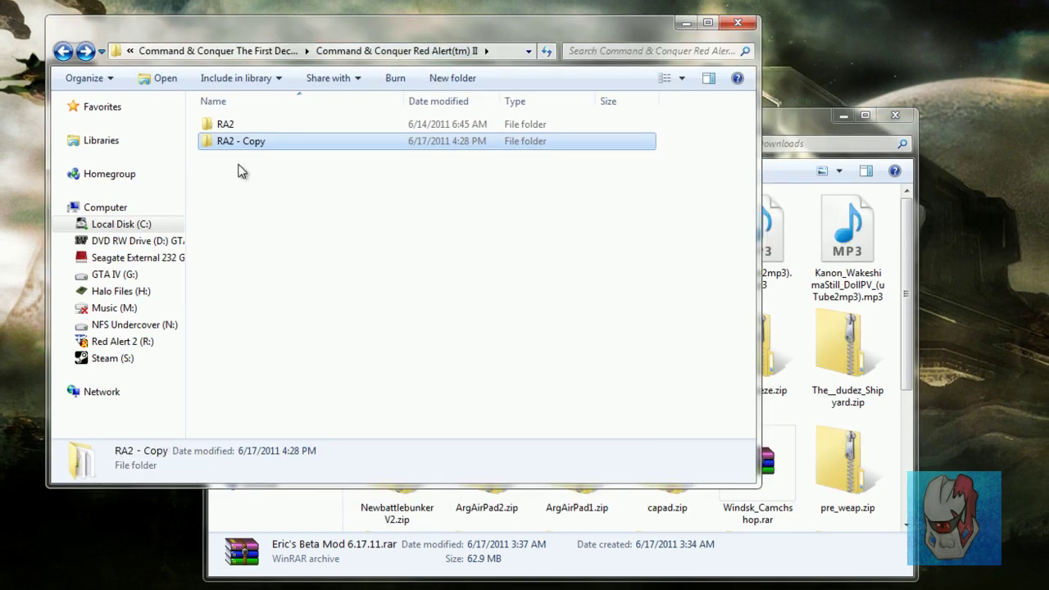
left_click(235, 144)
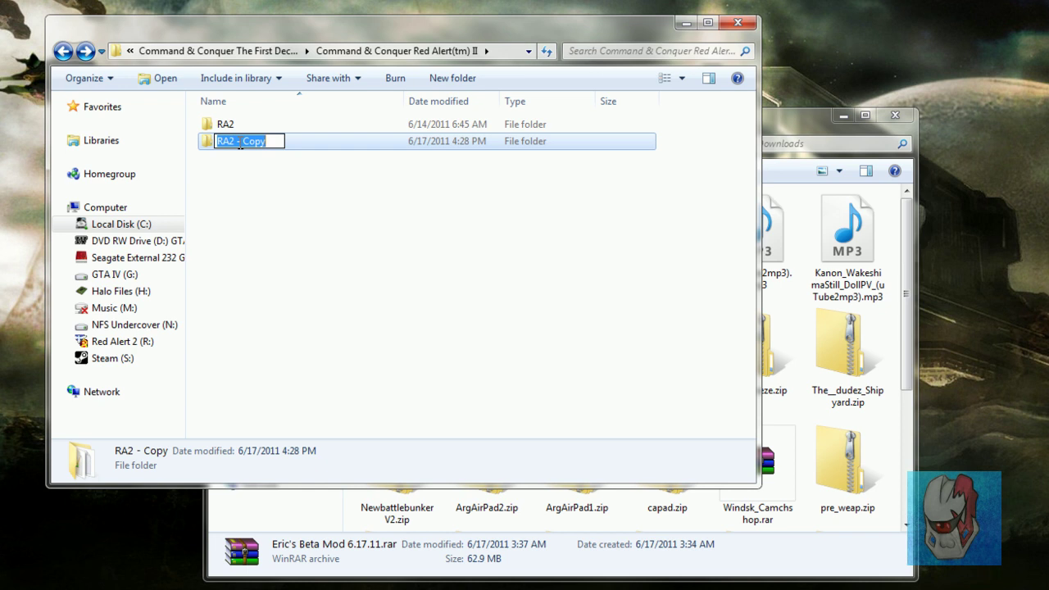
type("Eric's Mod")
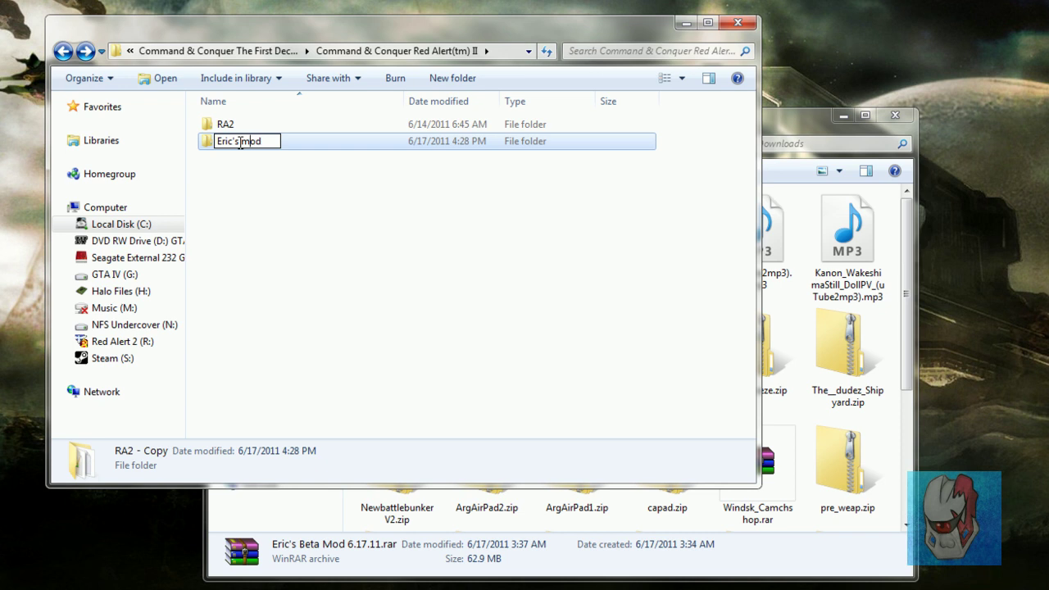
key("Return")
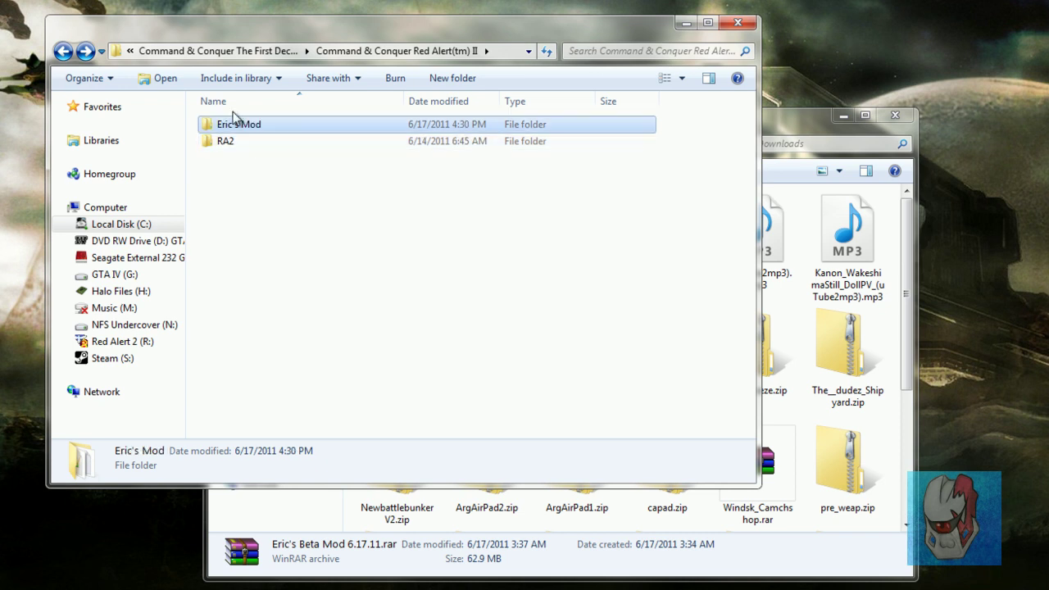
double_click(250, 127)
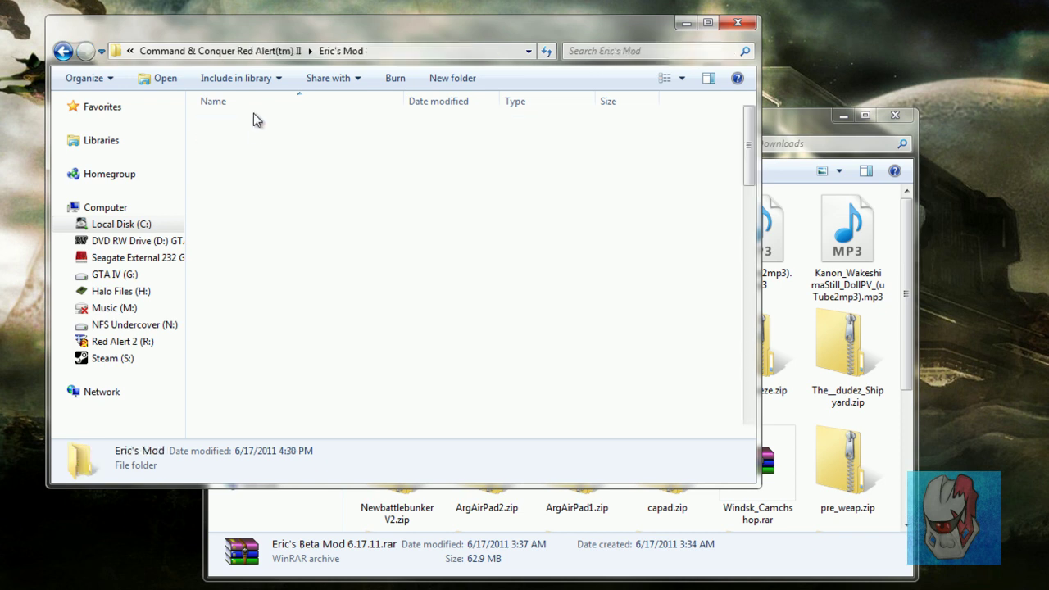
Step: Extract the Eric's Beta Mod rar into Eric's Mod, replacing the existing game files
left_click(808, 129)
left_click_drag(397, 234, 492, 23)
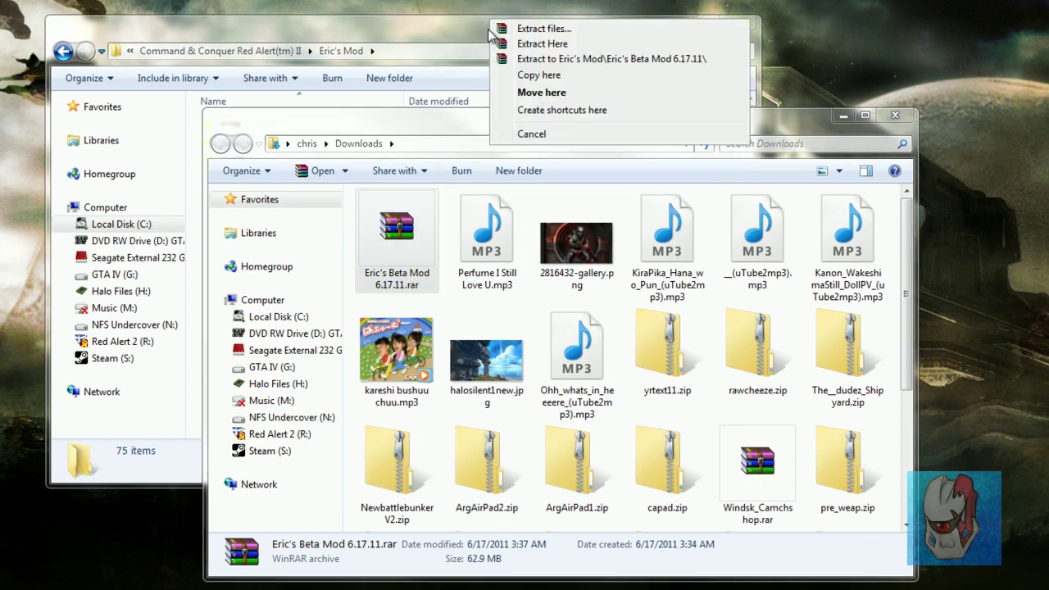
left_click(557, 43)
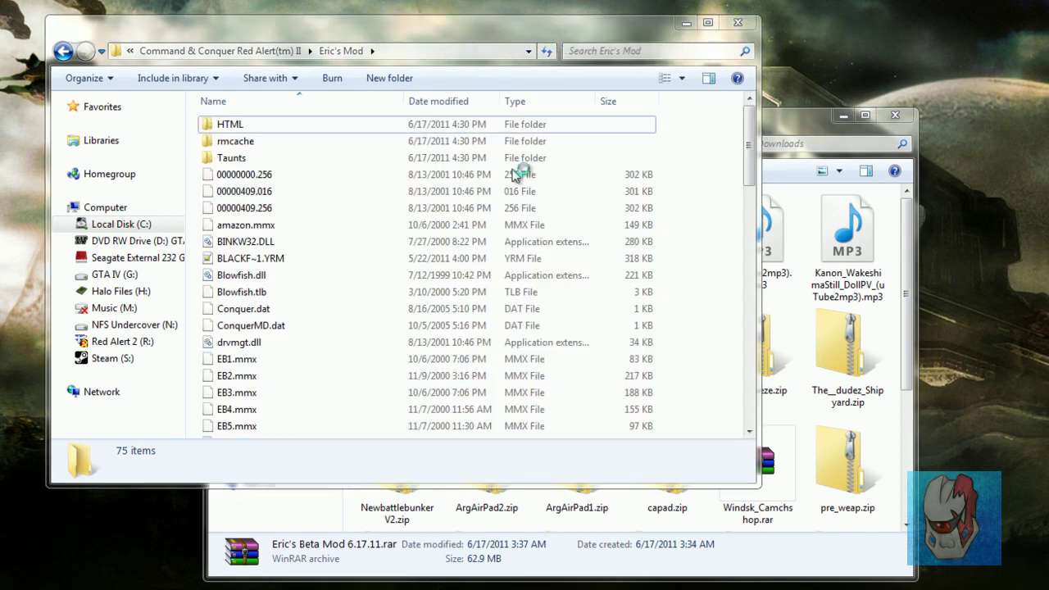
left_click(450, 336)
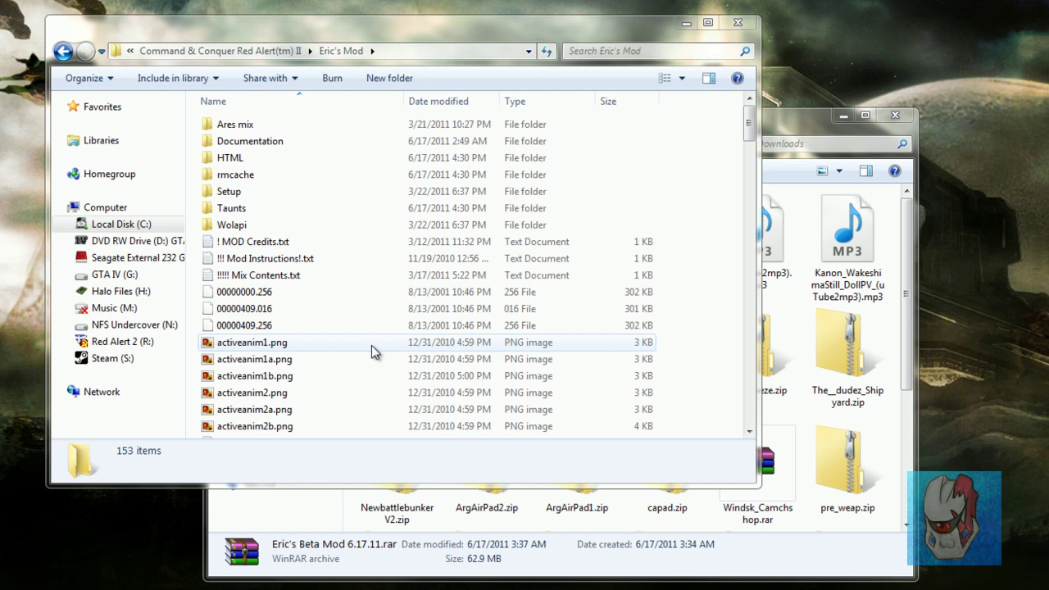
left_click_drag(749, 123, 721, 351)
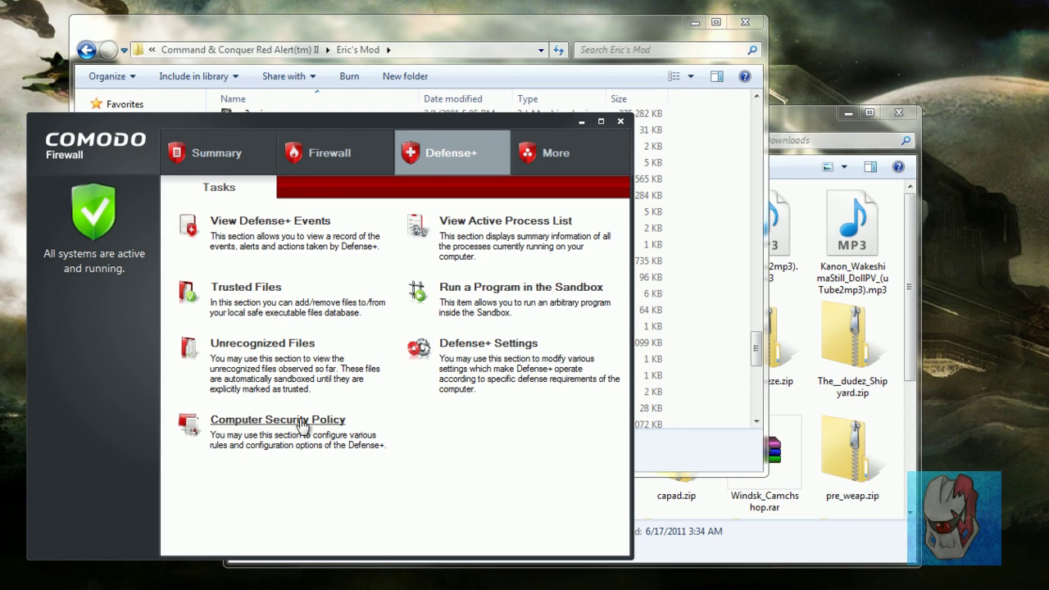
Step: Show Comodo's Summary, move its window right, and select ra2md.mix in Eric's Mod
left_click(213, 152)
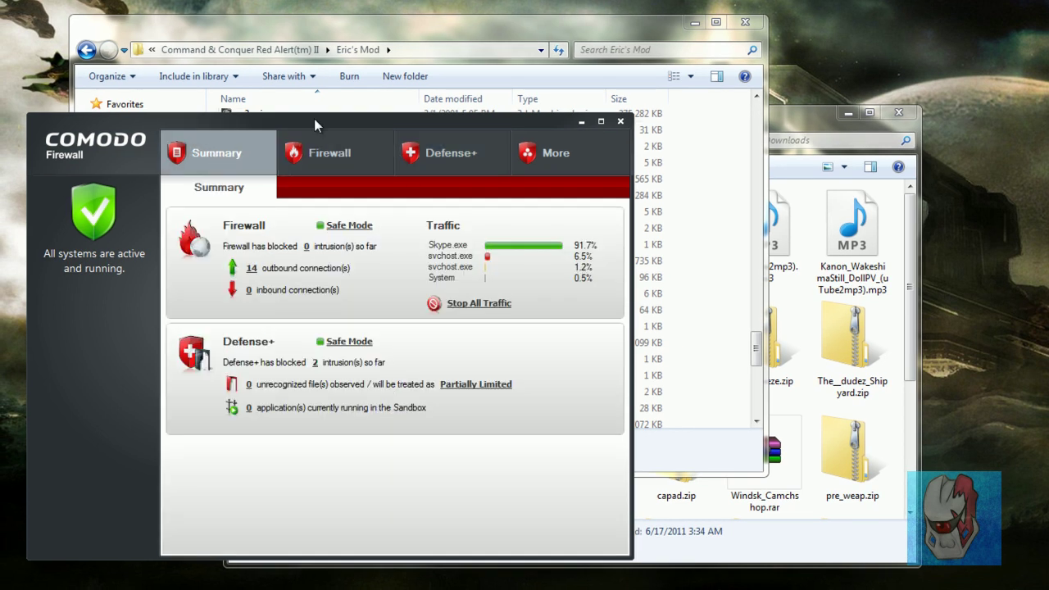
left_click_drag(314, 118, 713, 135)
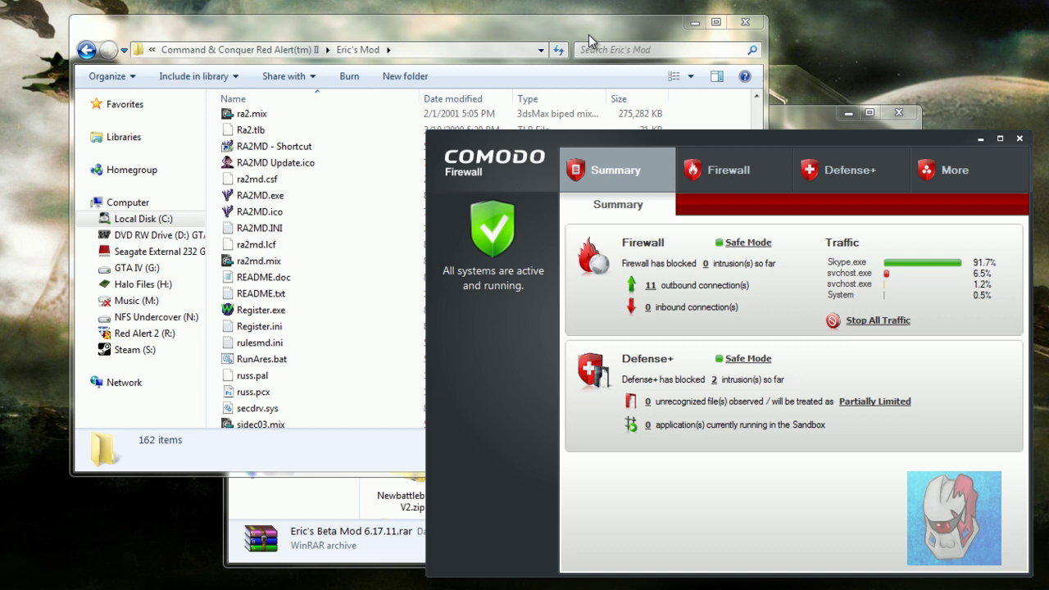
left_click(589, 34)
double_click(287, 247)
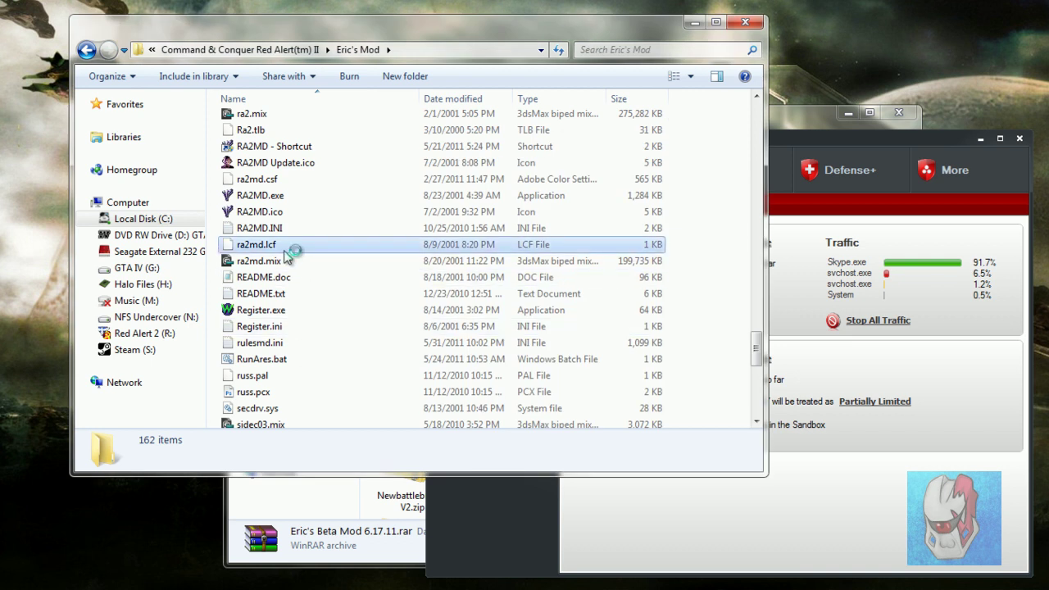
left_click(285, 259)
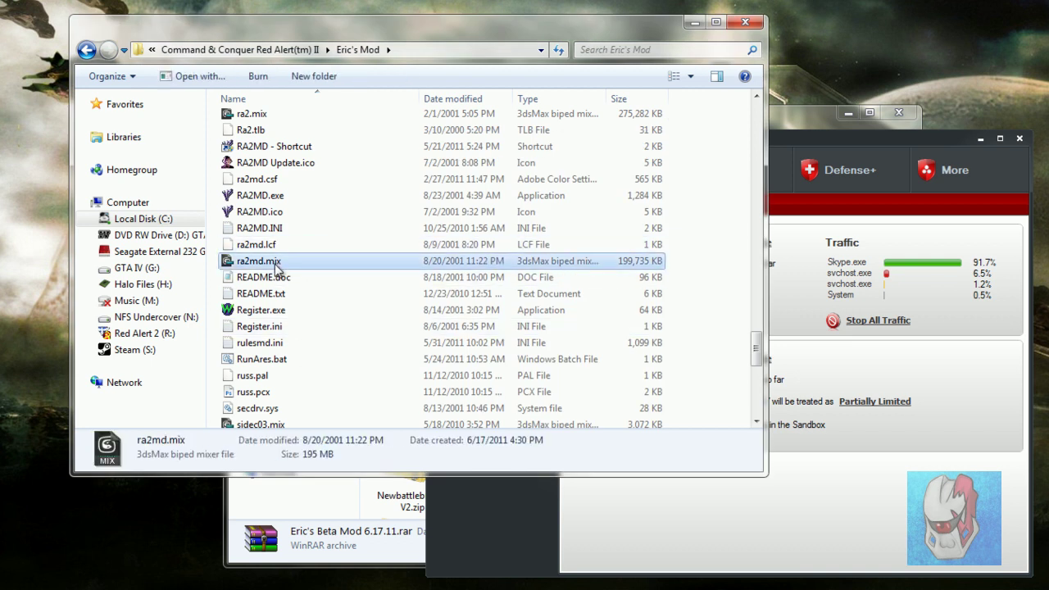
Step: Run RunAres.bat, view the Yuri's Revenge crash details, then close the crashed program
double_click(265, 361)
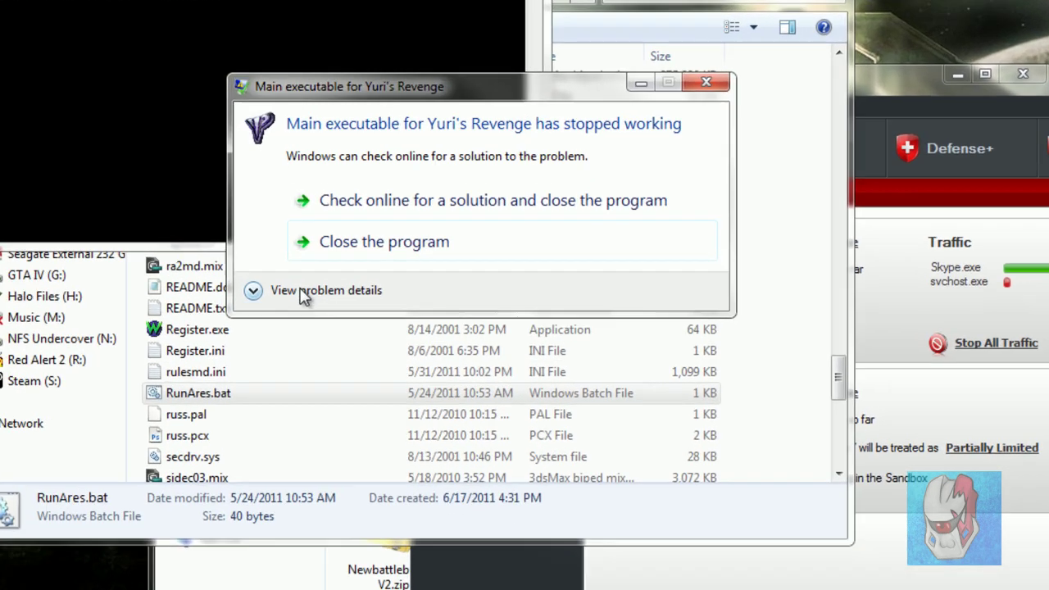
left_click(360, 306)
mouse_move(776, 385)
left_mouse_down()
mouse_move(785, 431)
mouse_move(774, 482)
mouse_move(782, 347)
left_mouse_up()
left_click(406, 244)
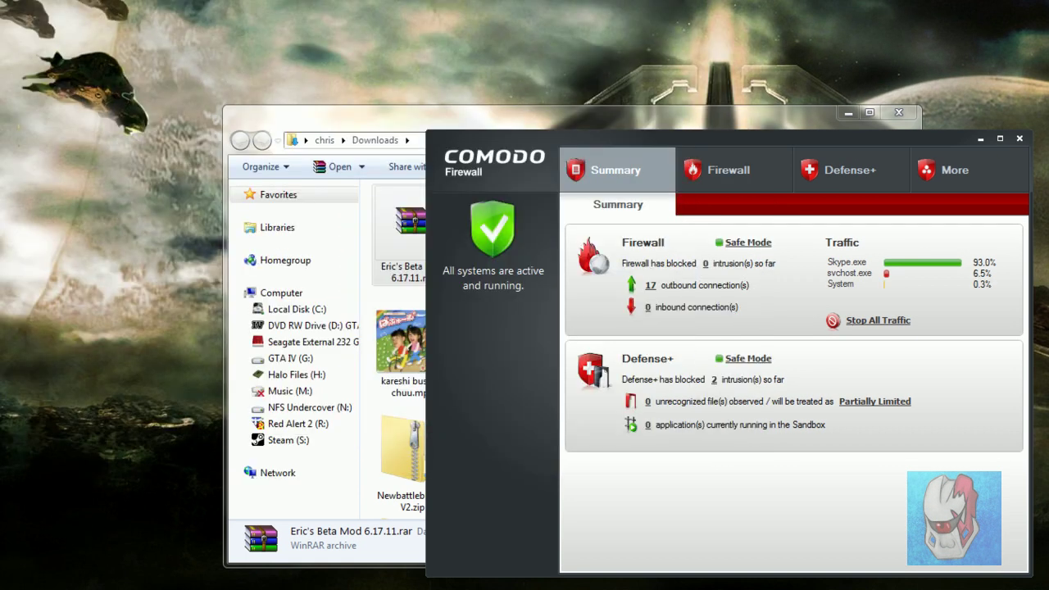
Step: Close the Downloads window and show the Execution Control Settings tab of Defense+ Settings
left_click_drag(505, 117, 445, 47)
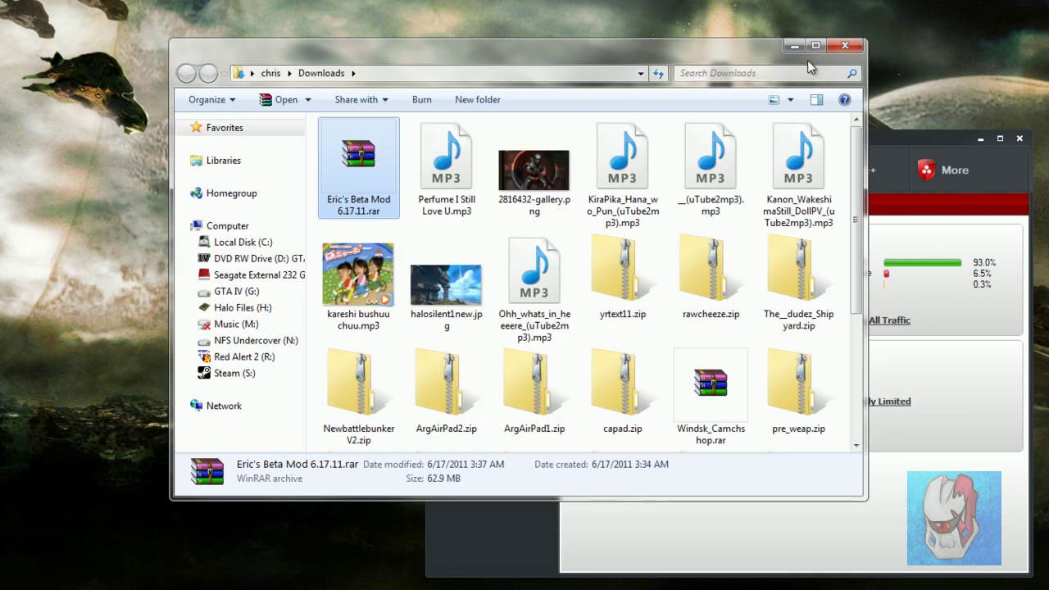
left_click(866, 46)
left_click_drag(873, 136, 606, 20)
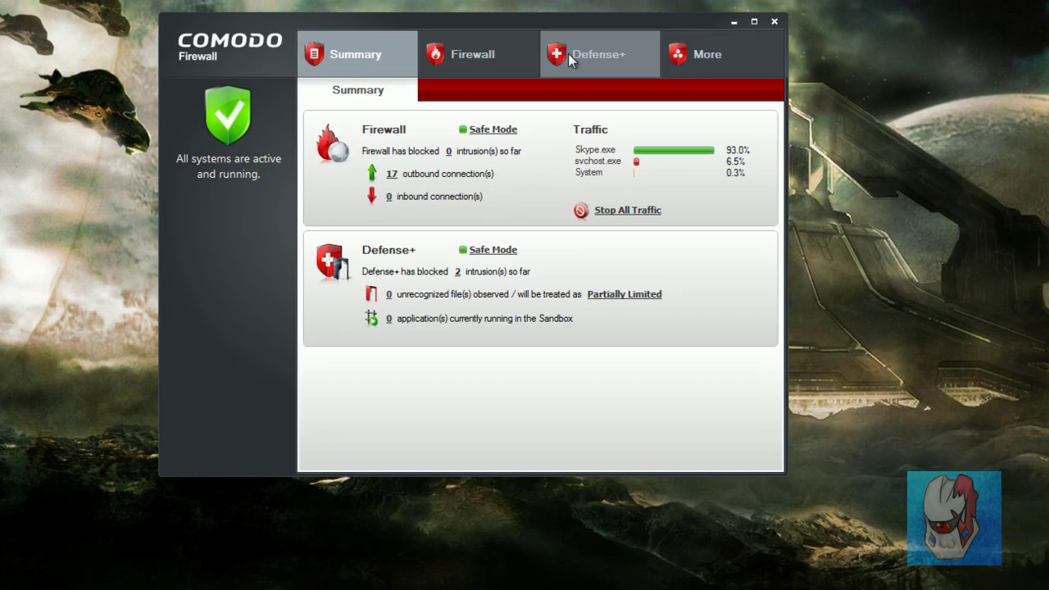
left_click(574, 53)
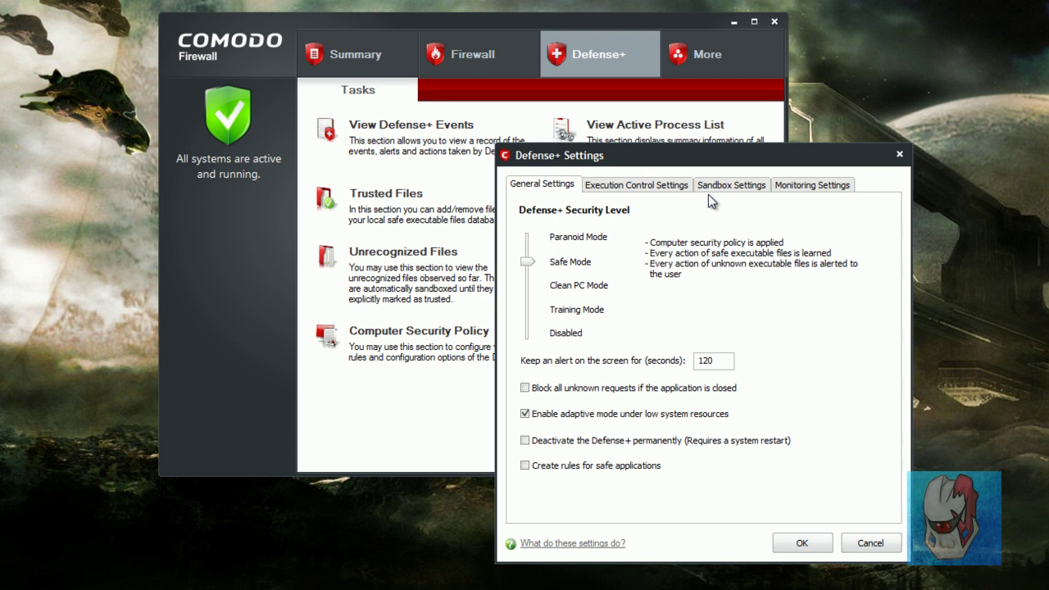
left_click(801, 192)
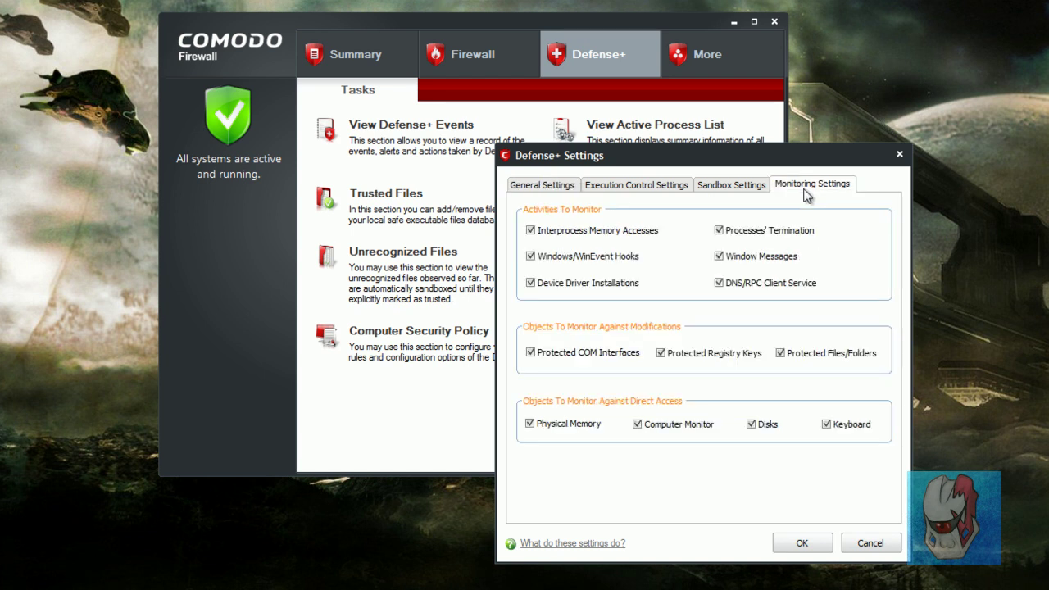
left_click(554, 185)
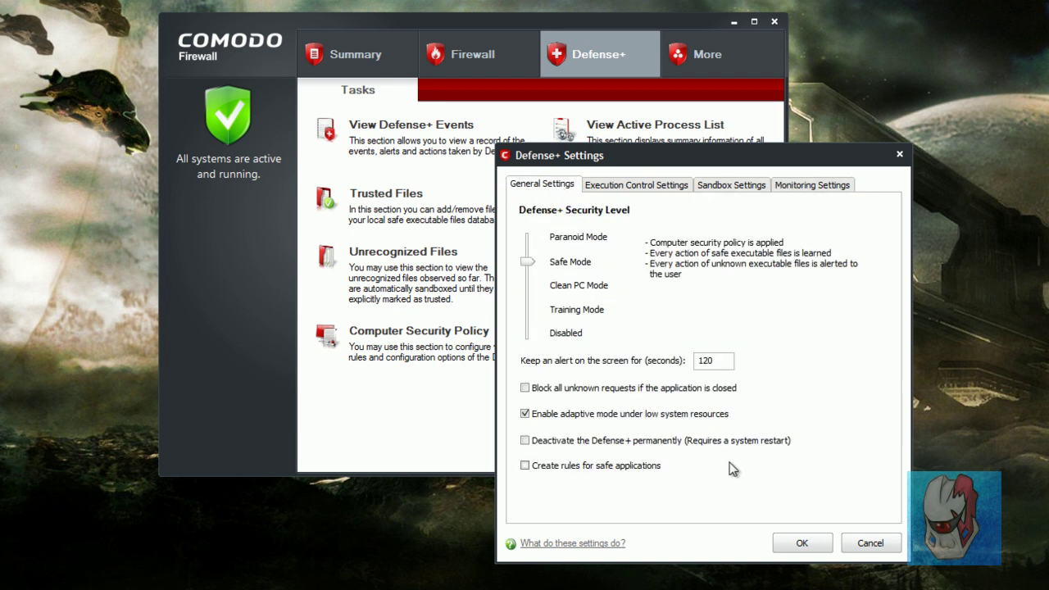
left_click(666, 186)
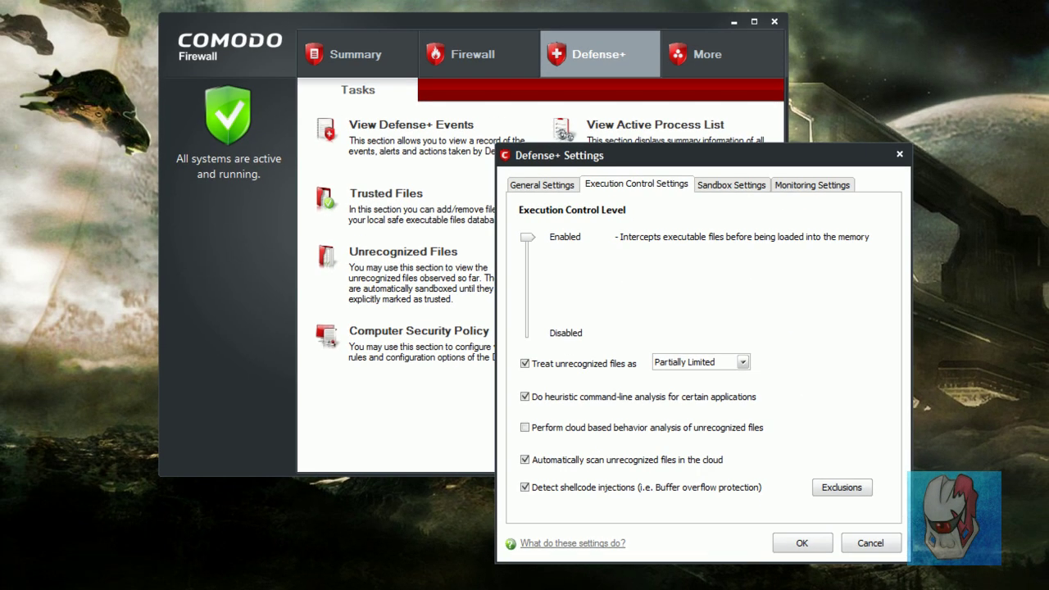
Step: Open the execution control exclusions list and remove its existing entries
left_click(841, 487)
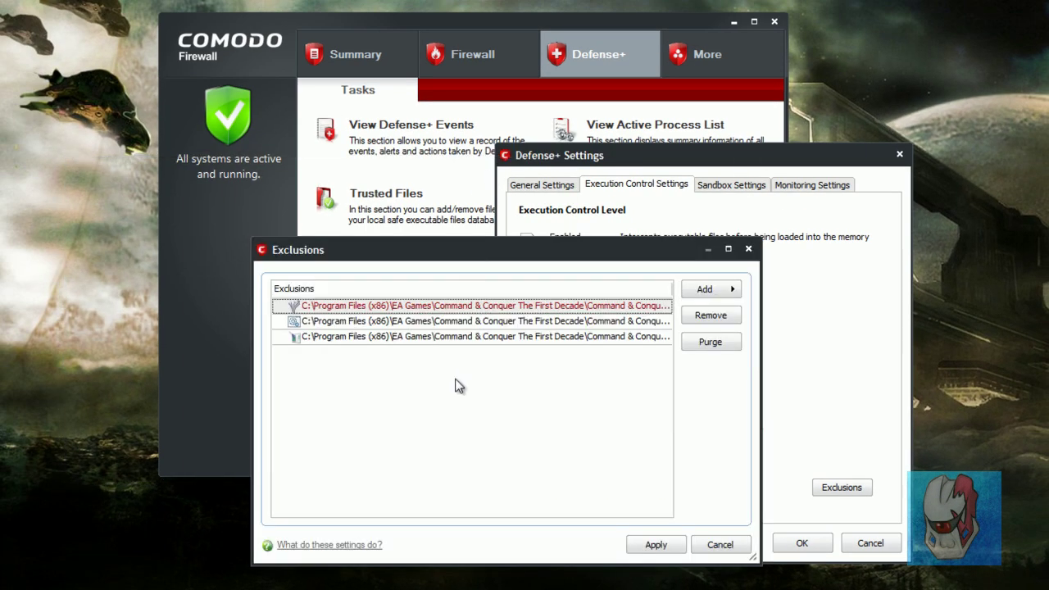
left_click(434, 337)
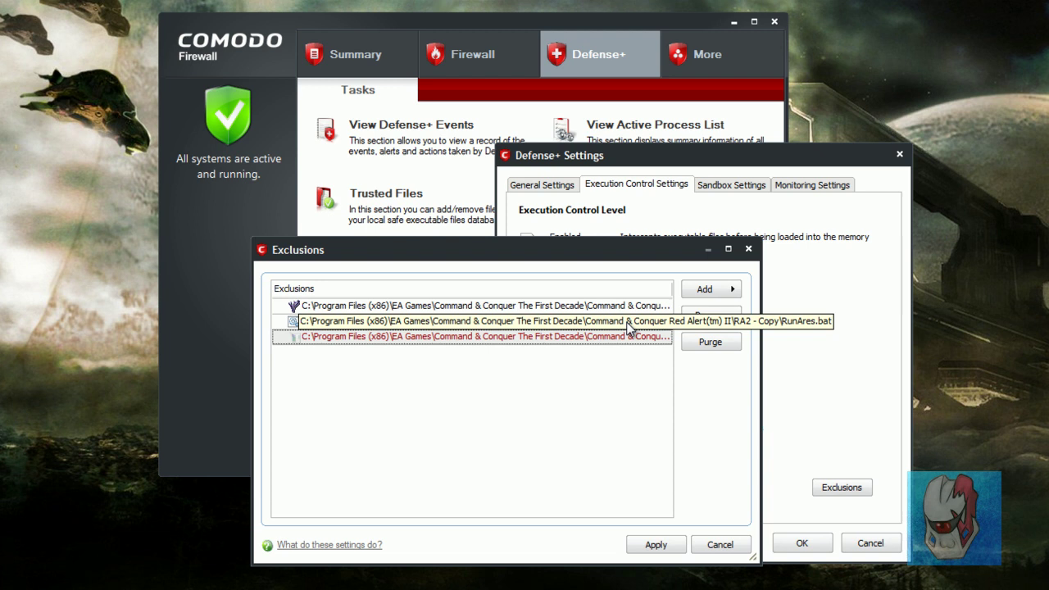
left_click(710, 315)
left_click(711, 315)
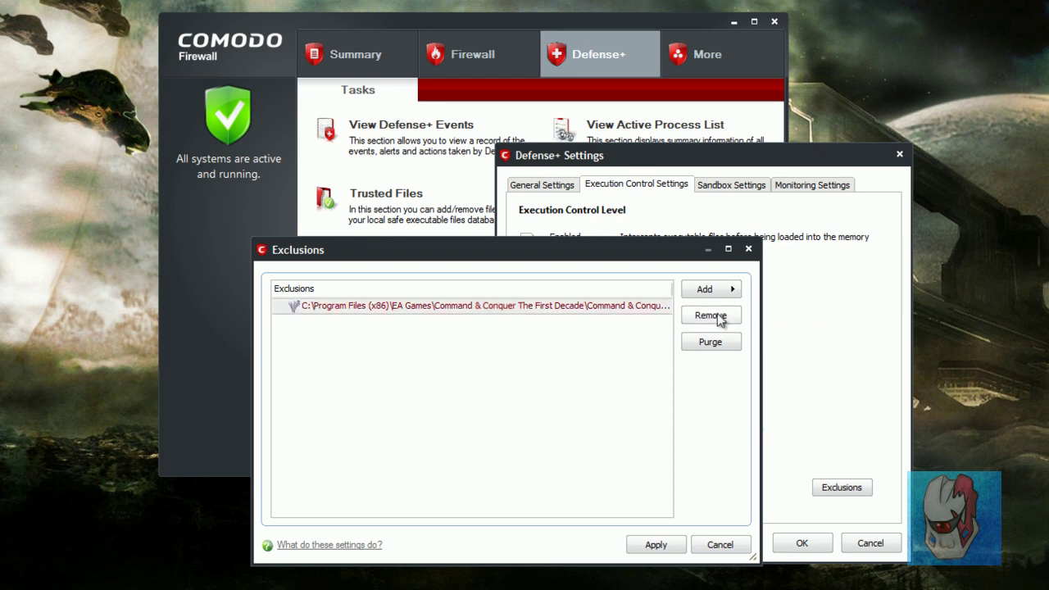
Step: Add exclusion files, browsing from Computer into Local Disk (C:)
left_click(401, 152)
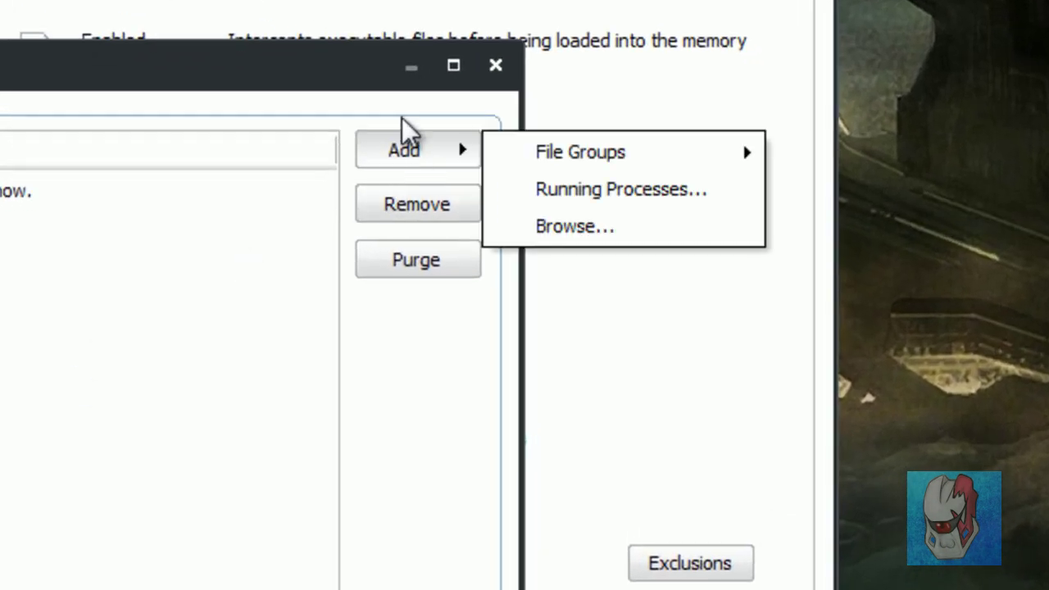
left_click(610, 193)
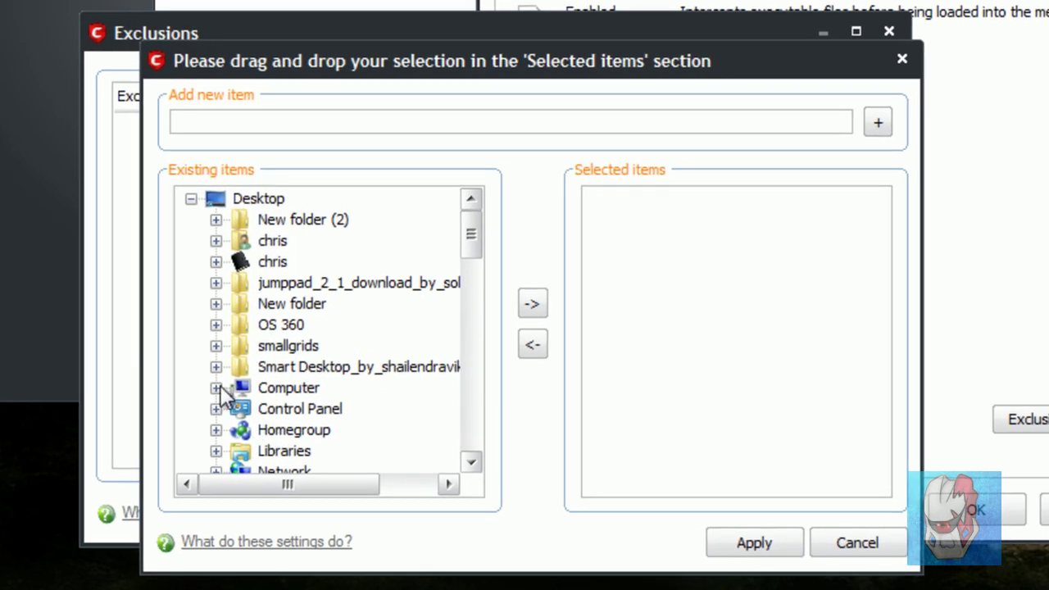
left_click(334, 468)
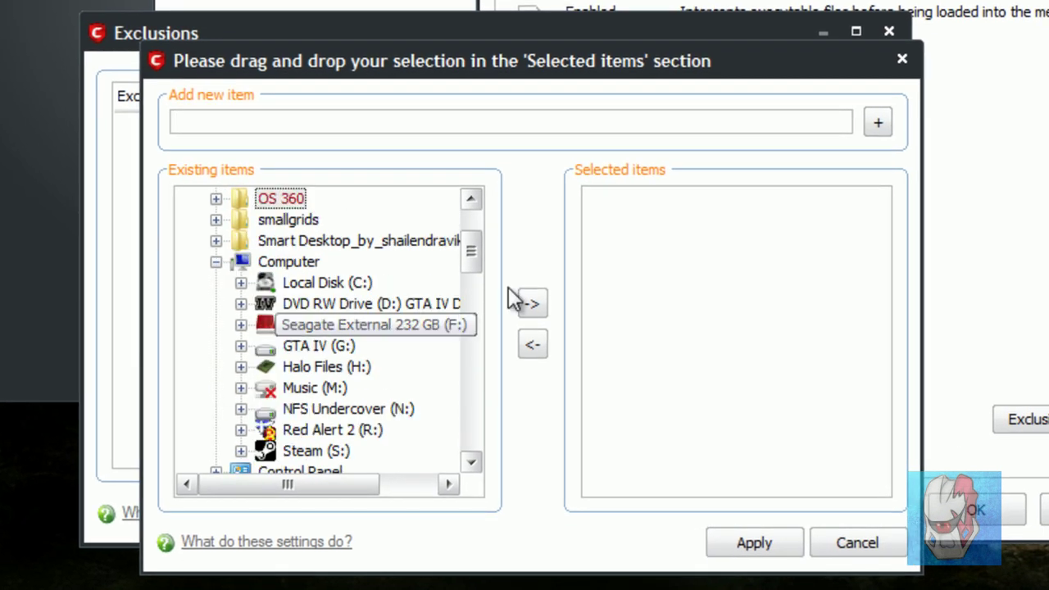
left_click_drag(480, 250, 484, 271)
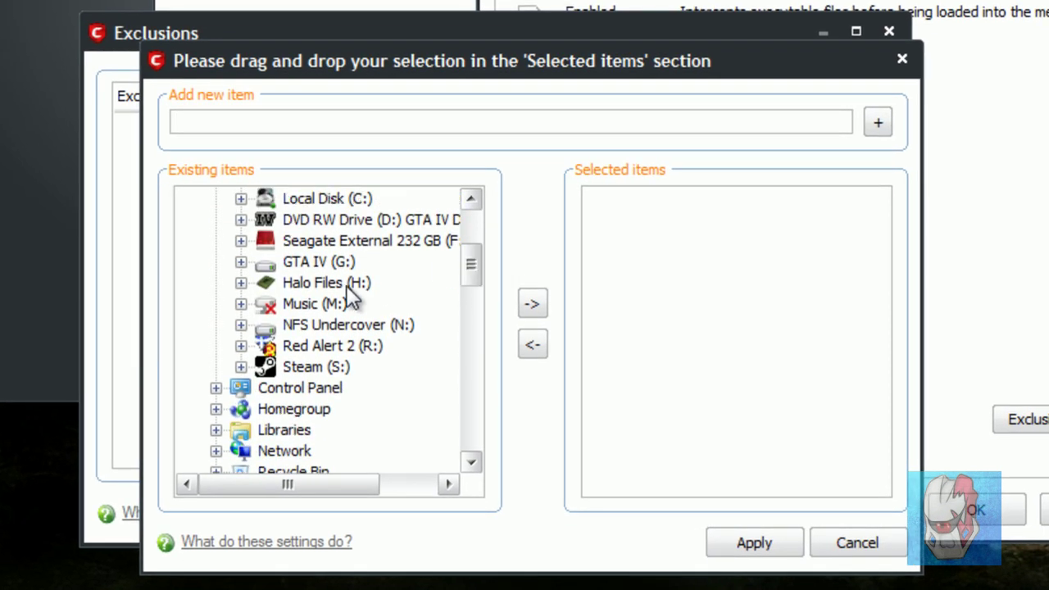
left_click(240, 198)
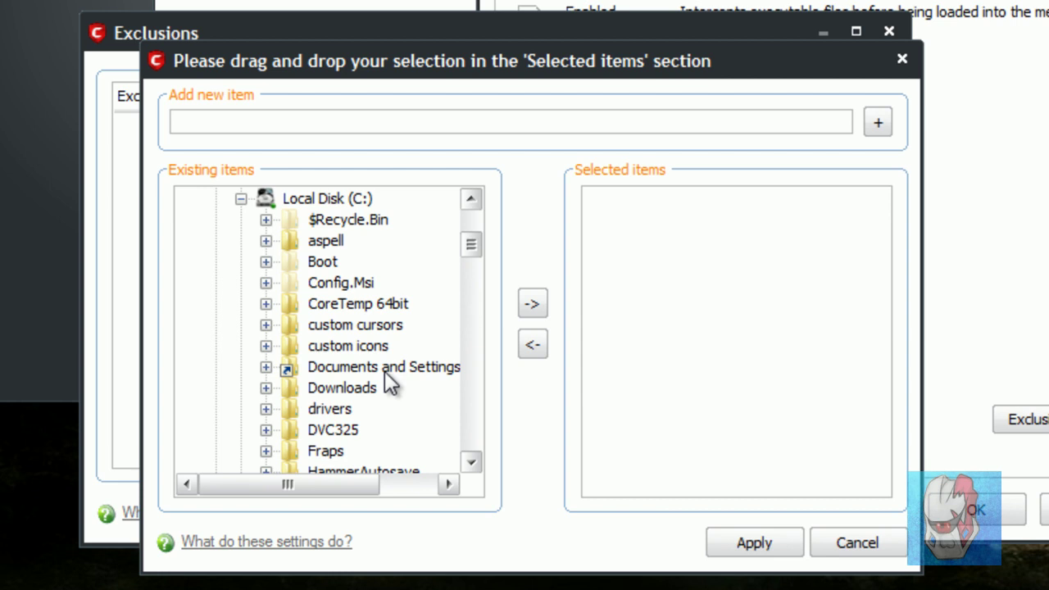
scroll(477, 256, "down", 2)
scroll(474, 263, "down", 2)
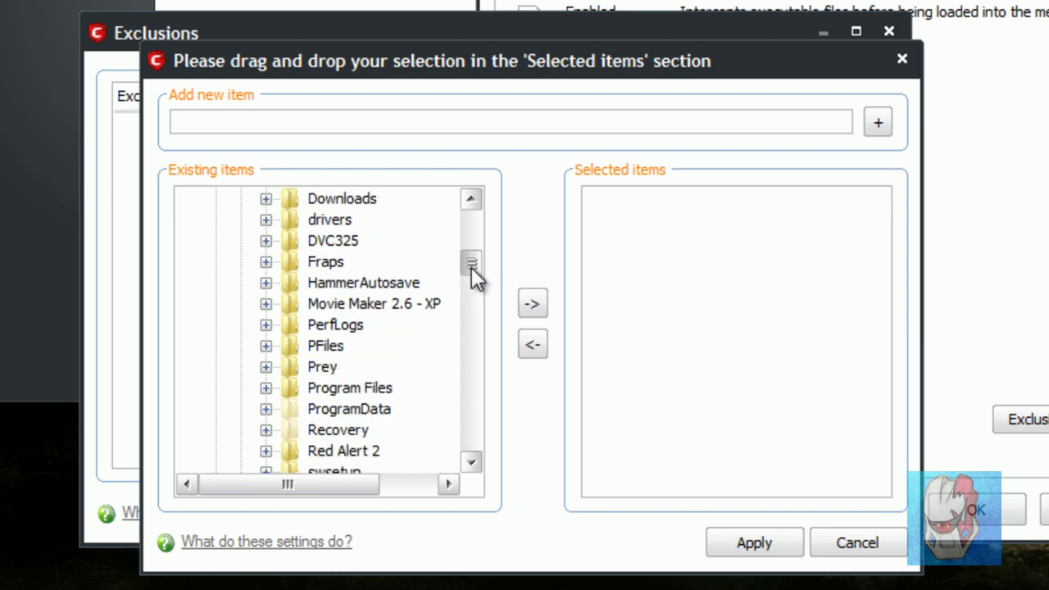
scroll(278, 384, "down", 4)
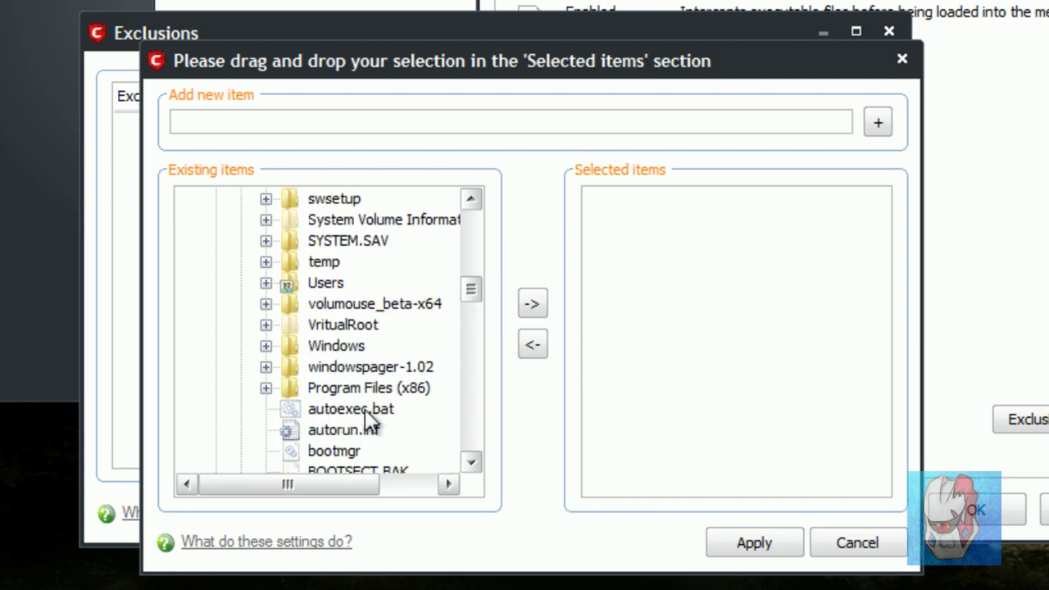
Step: Expand Program Files (x86), EA Games and Command & Conquer The First Decade
left_click(266, 388)
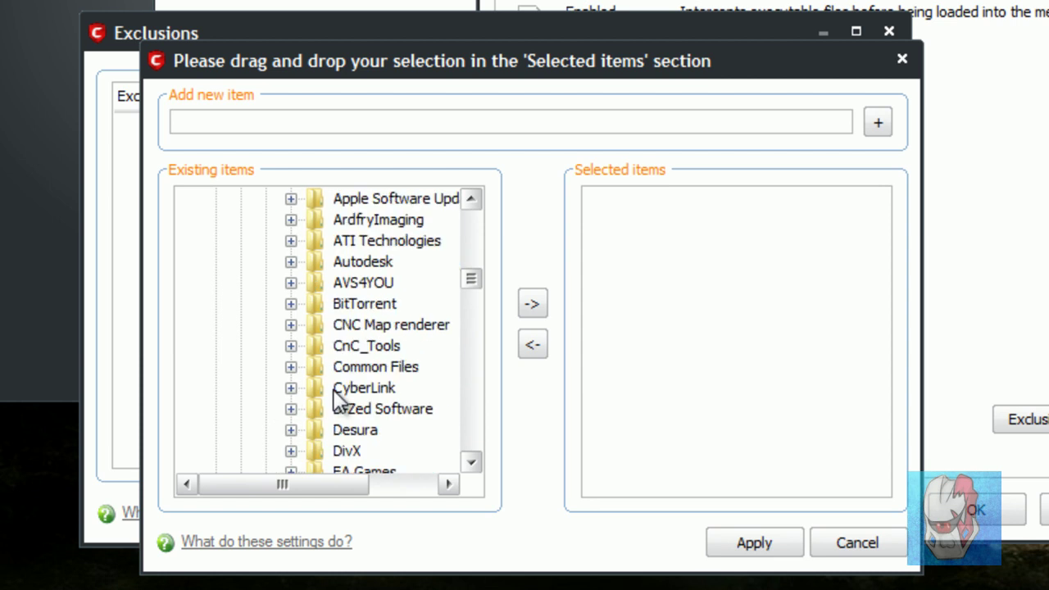
scroll(332, 365, "down", 1)
scroll(347, 382, "down", 1)
scroll(353, 353, "down", 1)
left_click(292, 346)
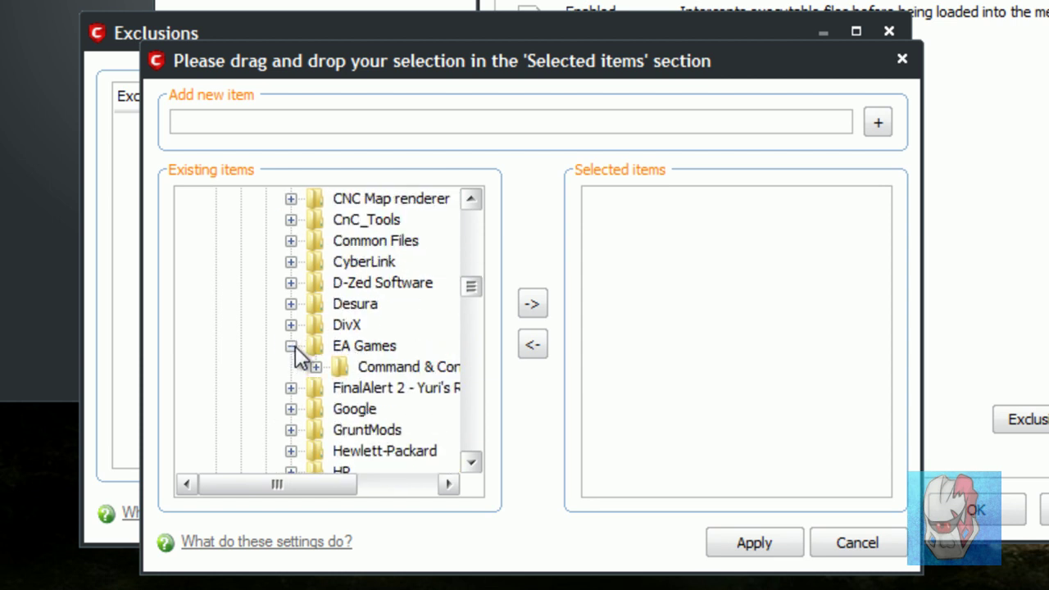
left_click(318, 366)
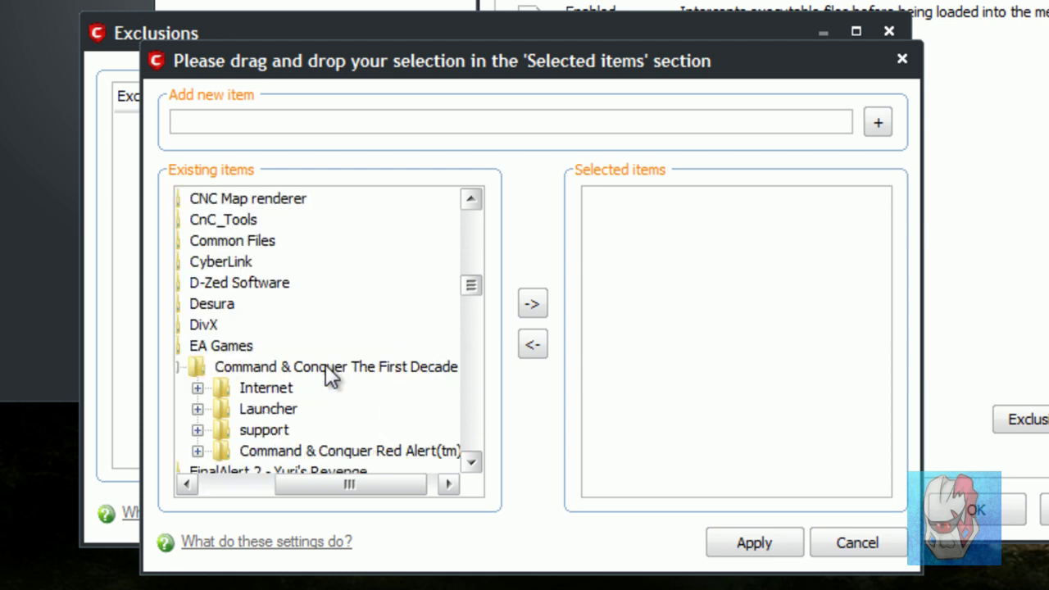
Step: Open Eric's Mod under the Red Alert(tm) II folder and scroll through its files
scroll(344, 369, "down", 1)
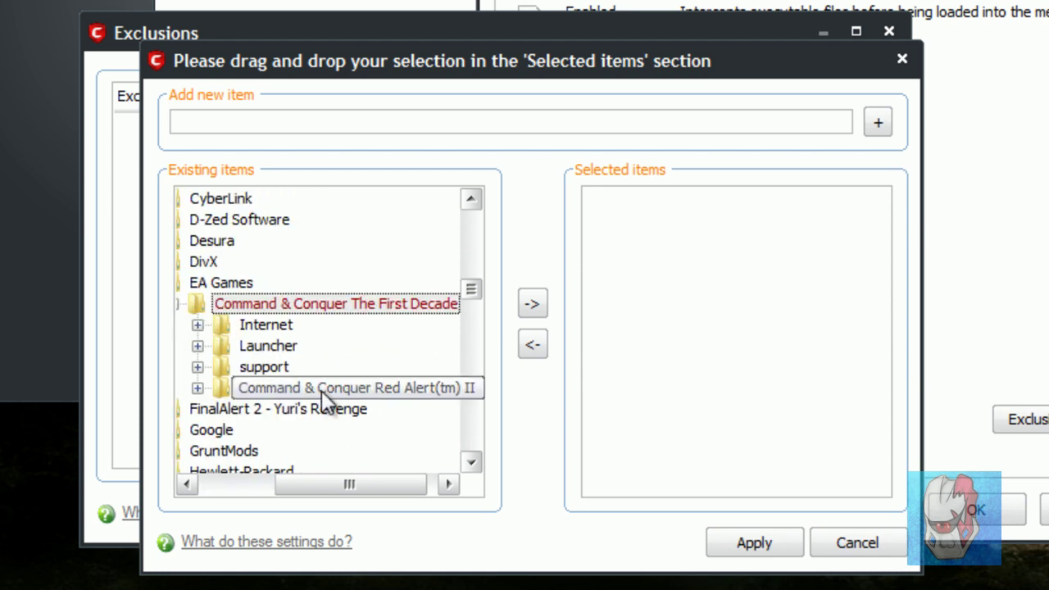
left_click(260, 391)
left_click(196, 388)
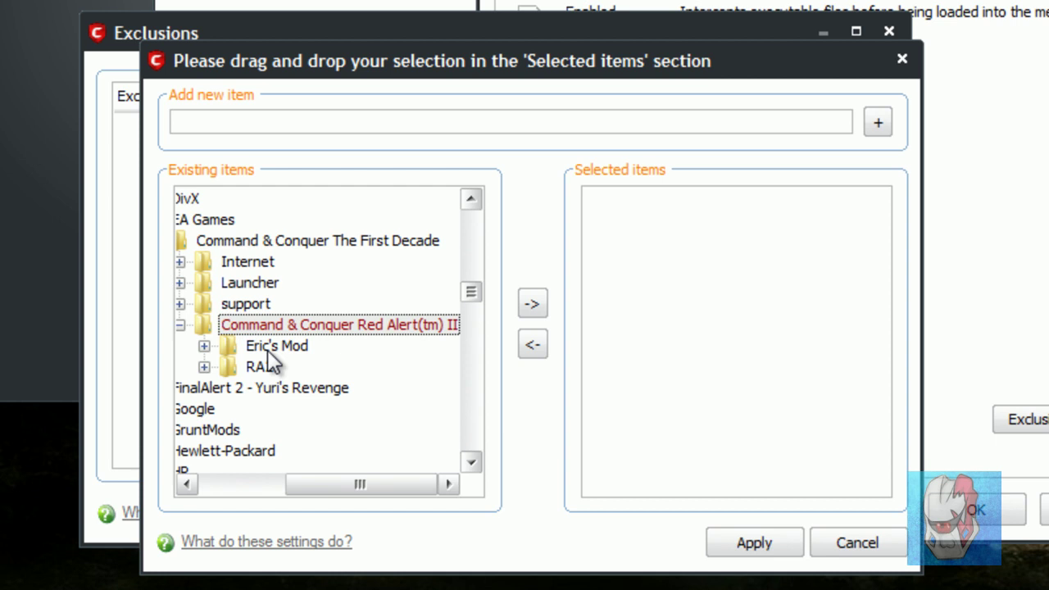
left_click(222, 348)
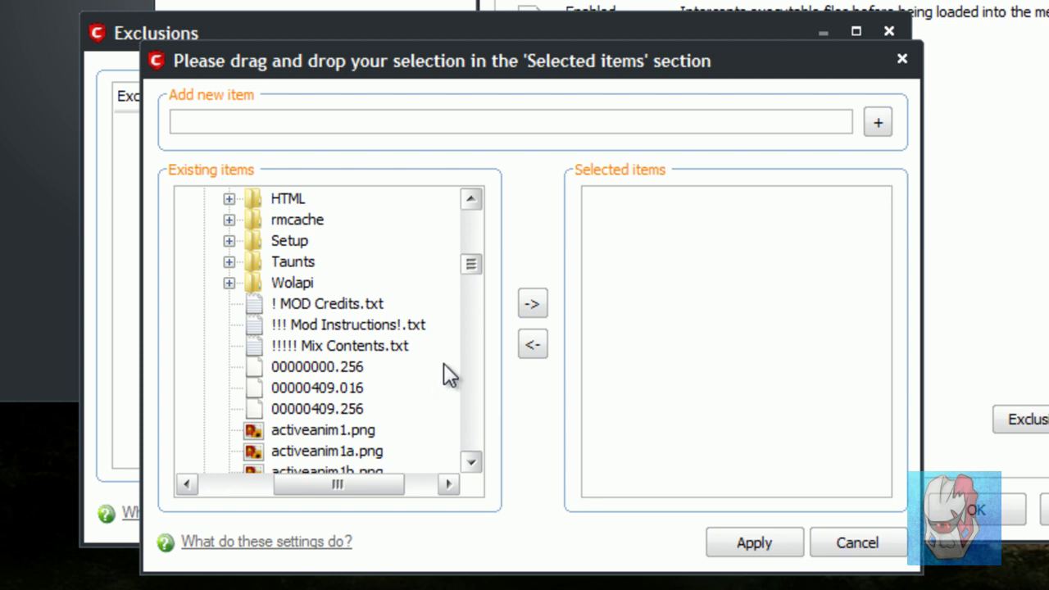
scroll(429, 301, "down", 4)
scroll(363, 327, "down", 4)
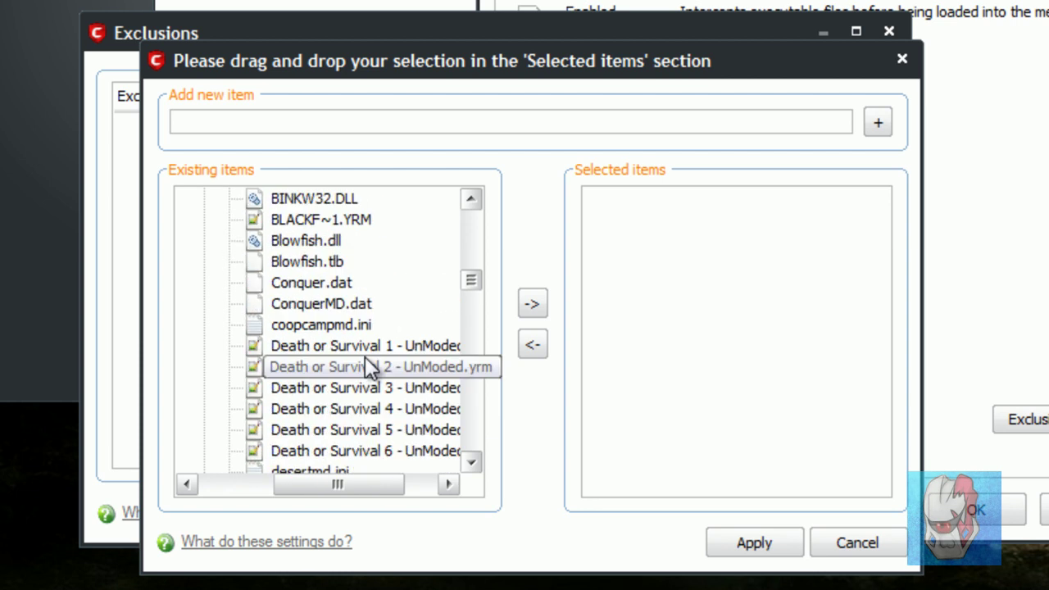
scroll(368, 365, "down", 4)
scroll(367, 361, "down", 2)
scroll(368, 365, "down", 4)
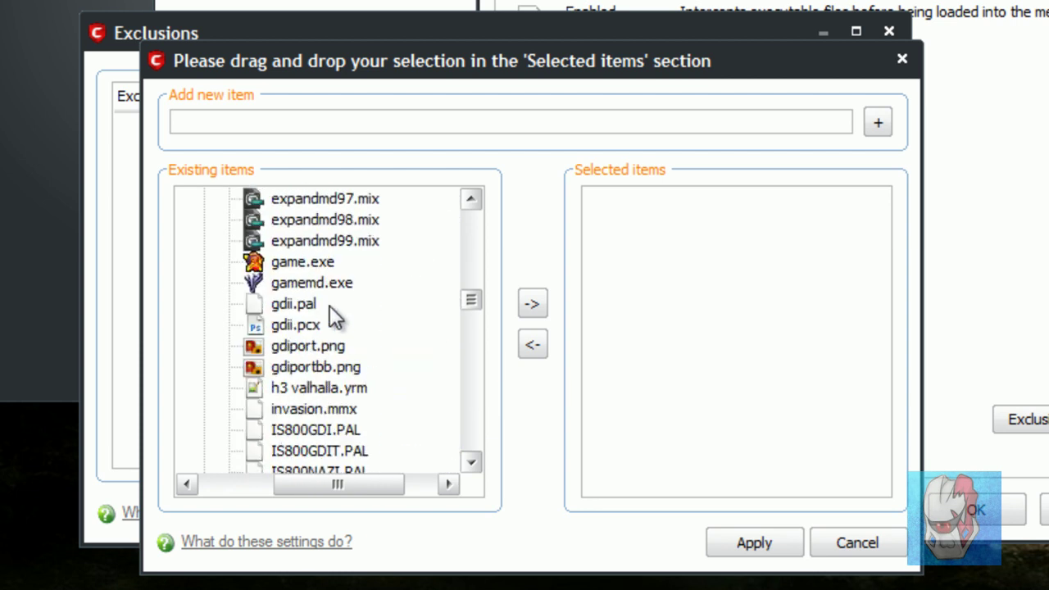
Step: Add gamemd.exe and RunAres.bat to the chosen exclusion items
left_click(341, 284)
left_click(533, 307)
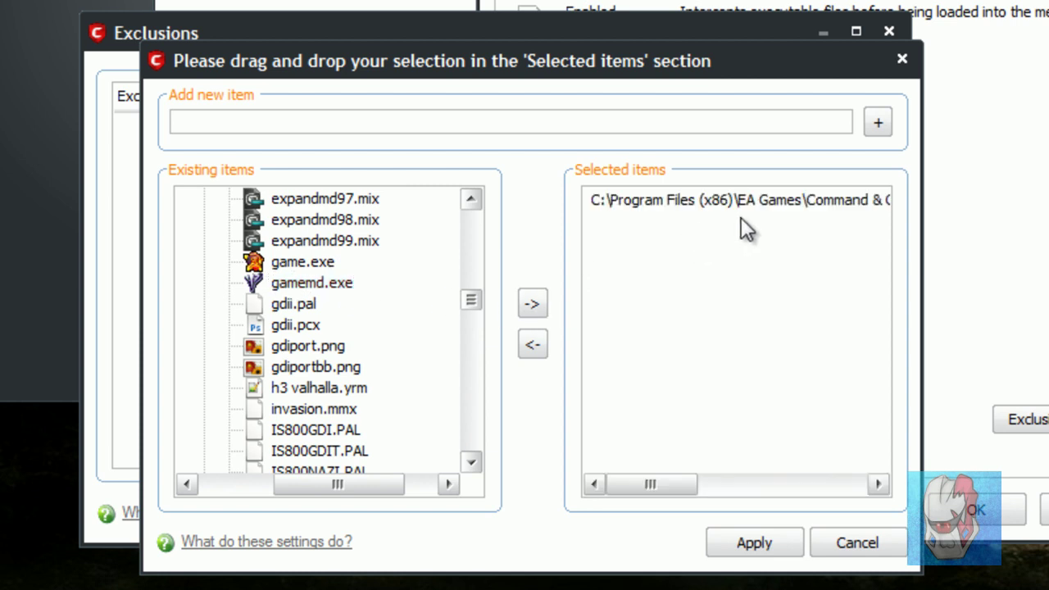
scroll(373, 378, "down", 5)
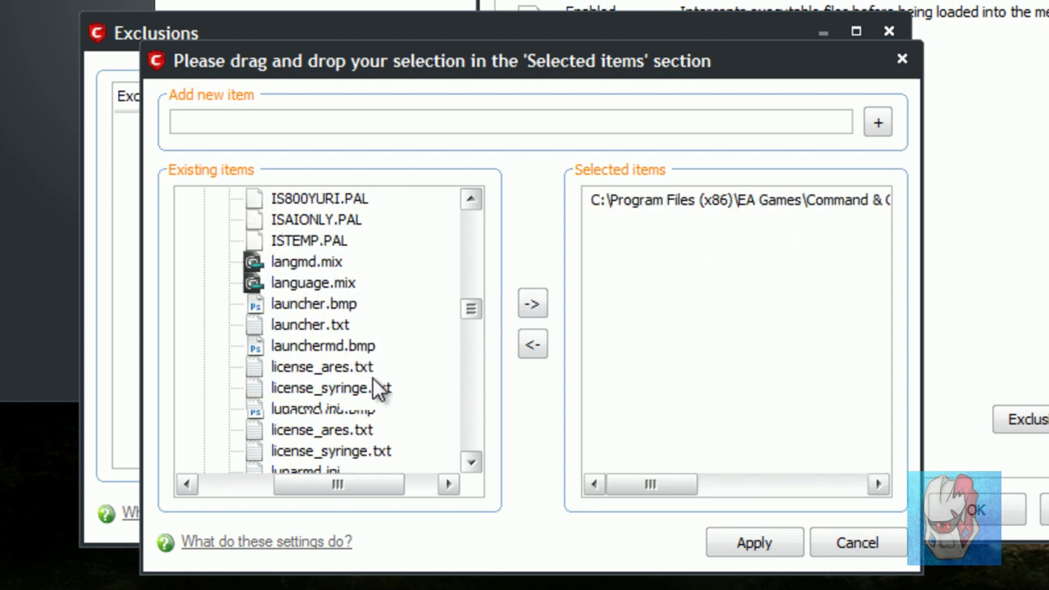
scroll(373, 378, "down", 3)
scroll(373, 380, "down", 5)
scroll(368, 380, "down", 1)
scroll(367, 380, "down", 2)
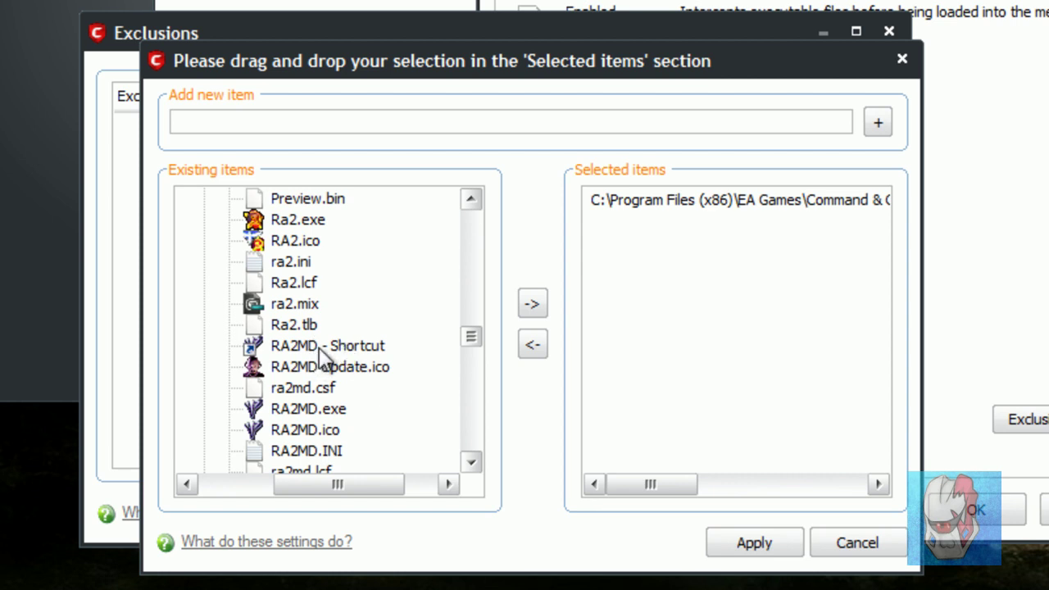
scroll(311, 322, "down", 1)
scroll(312, 344, "down", 2)
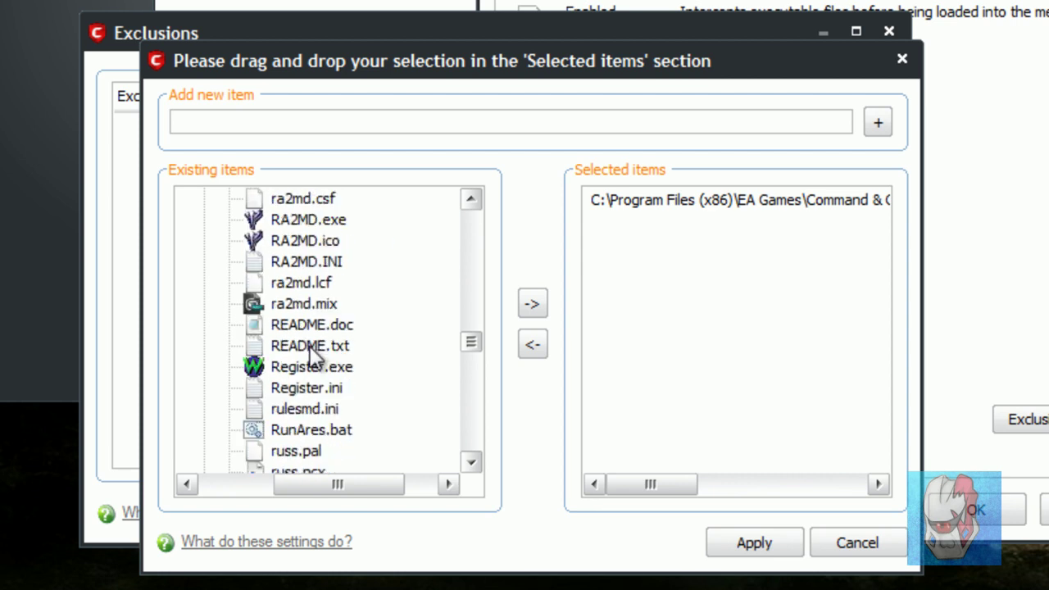
scroll(315, 351, "down", 1)
left_click(278, 366)
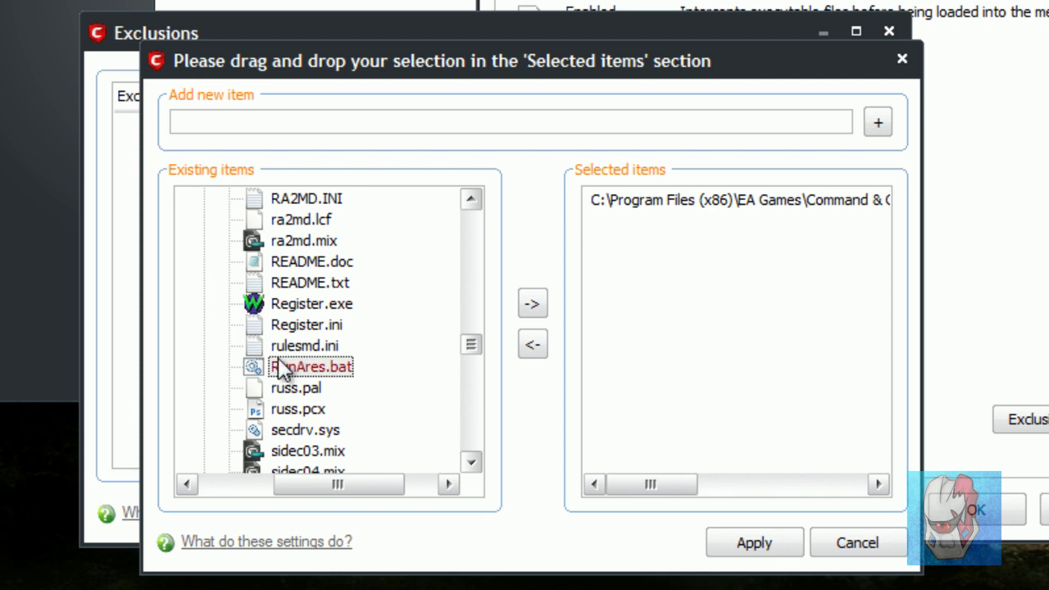
left_click(532, 305)
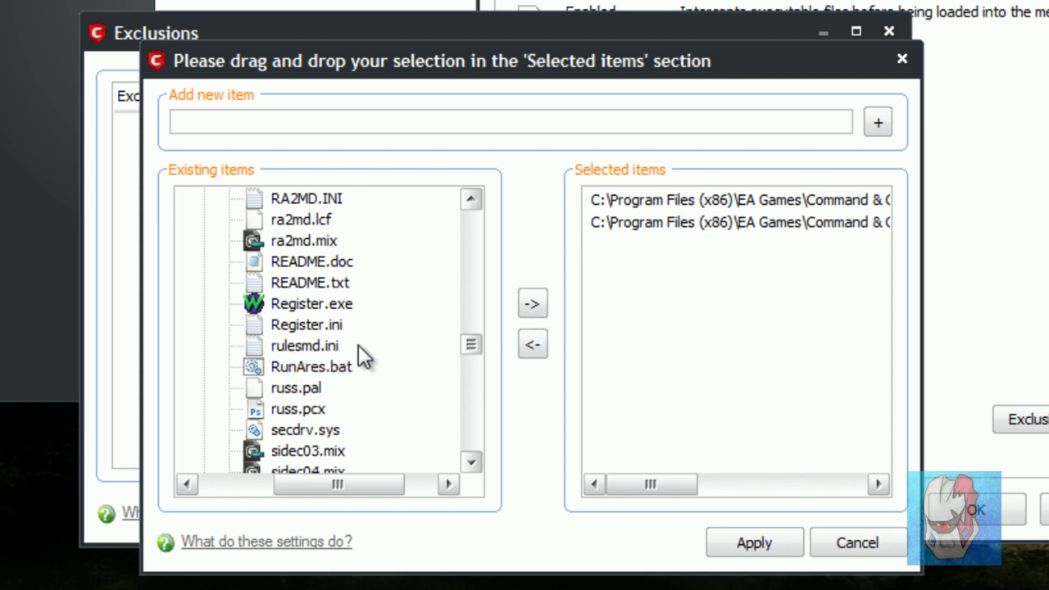
Step: Add Syringe.exe to the chosen exclusion items
left_click(342, 363)
scroll(340, 362, "down", 1)
scroll(340, 361, "down", 4)
scroll(345, 365, "down", 1)
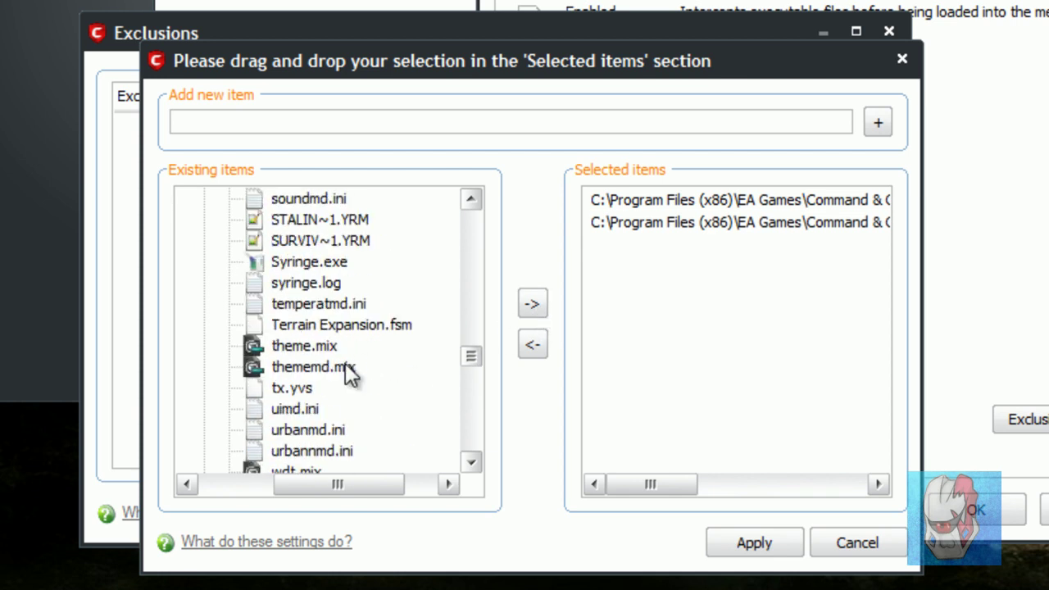
left_click(327, 263)
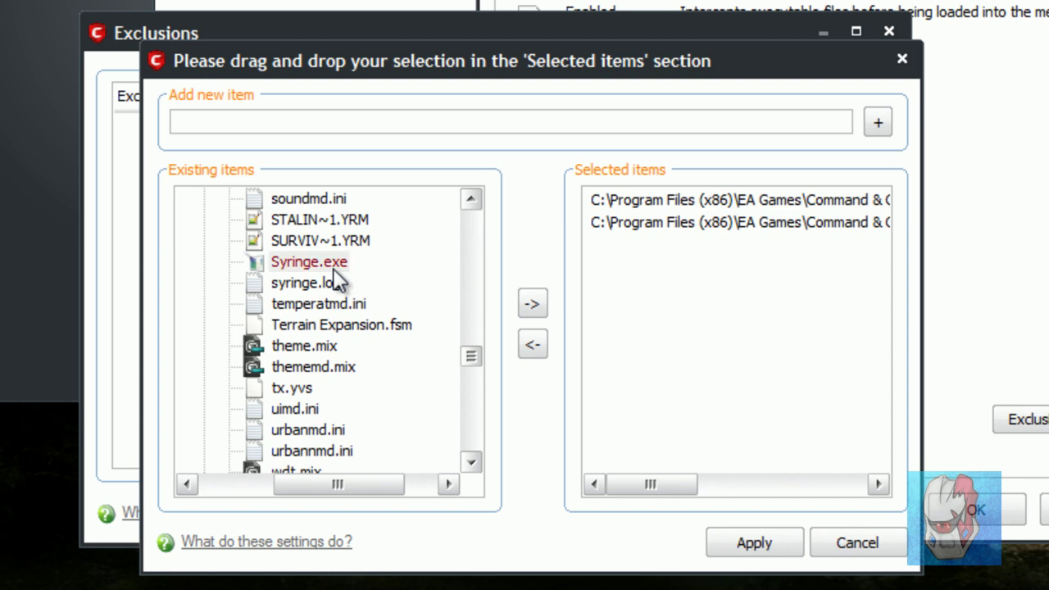
left_click(532, 306)
Step: Apply the three file exclusions and confirm Defense+ Settings with OK
left_click(754, 542)
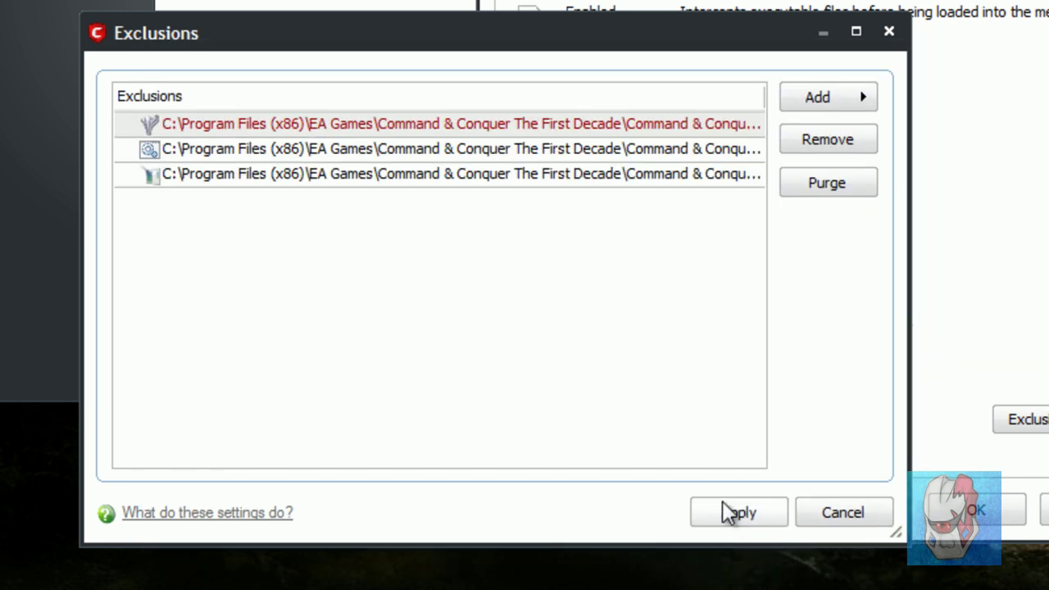
left_click(730, 513)
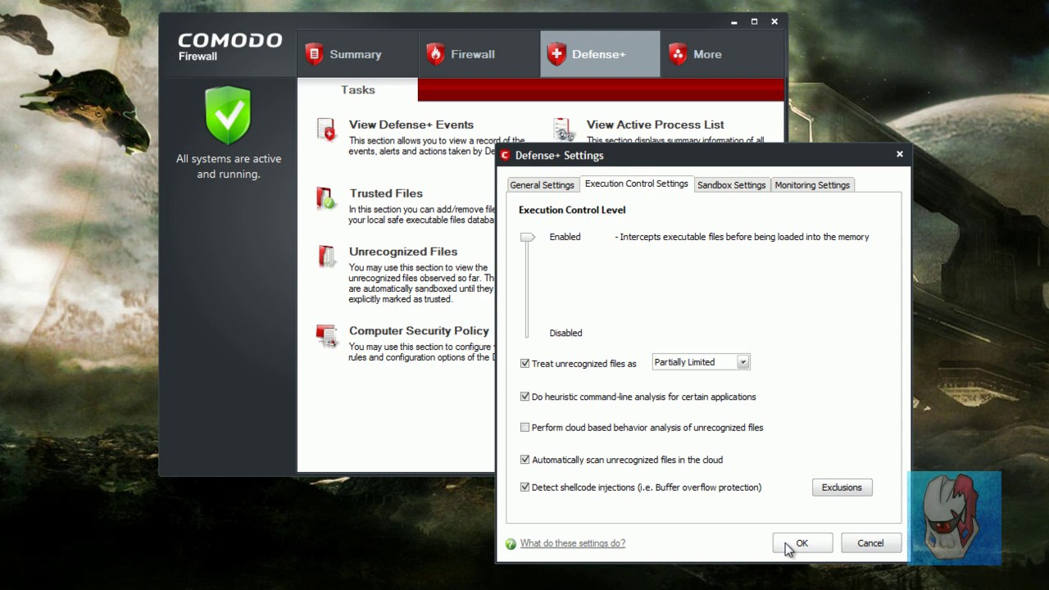
left_click(794, 547)
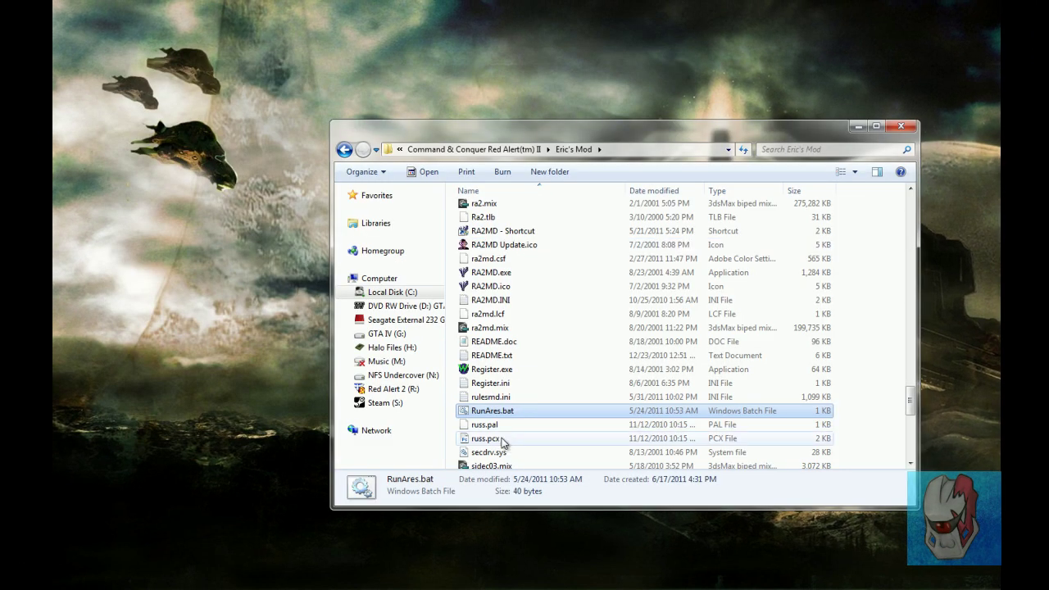
Step: Launch RunAres.bat from Eric's Mod to reach the Yuri's Revenge main menu with Ares
double_click(493, 412)
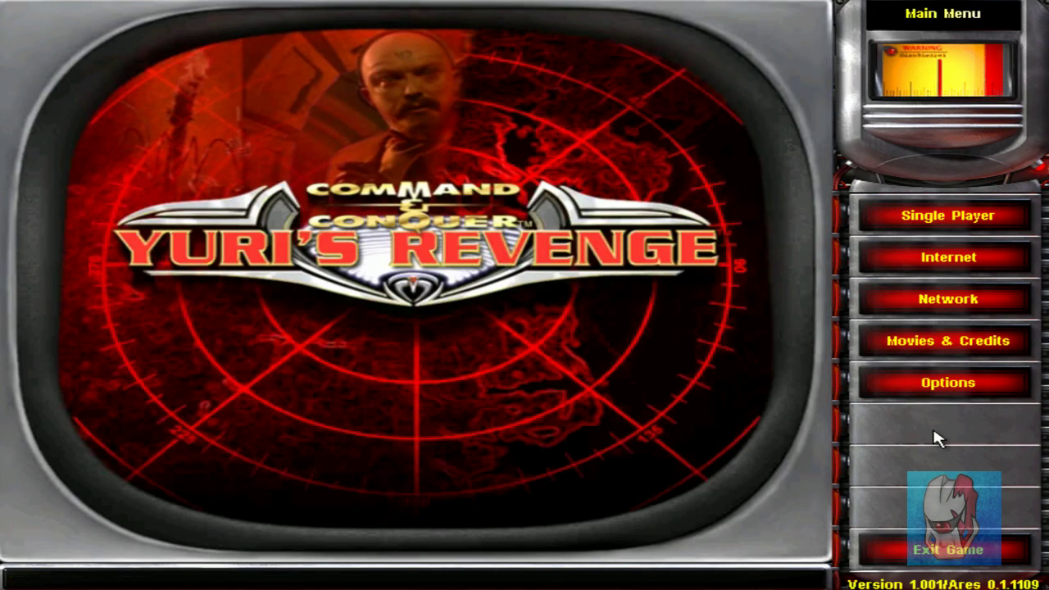
Step: Open Single Player > Skirmish setup and edit the player name
left_click(978, 234)
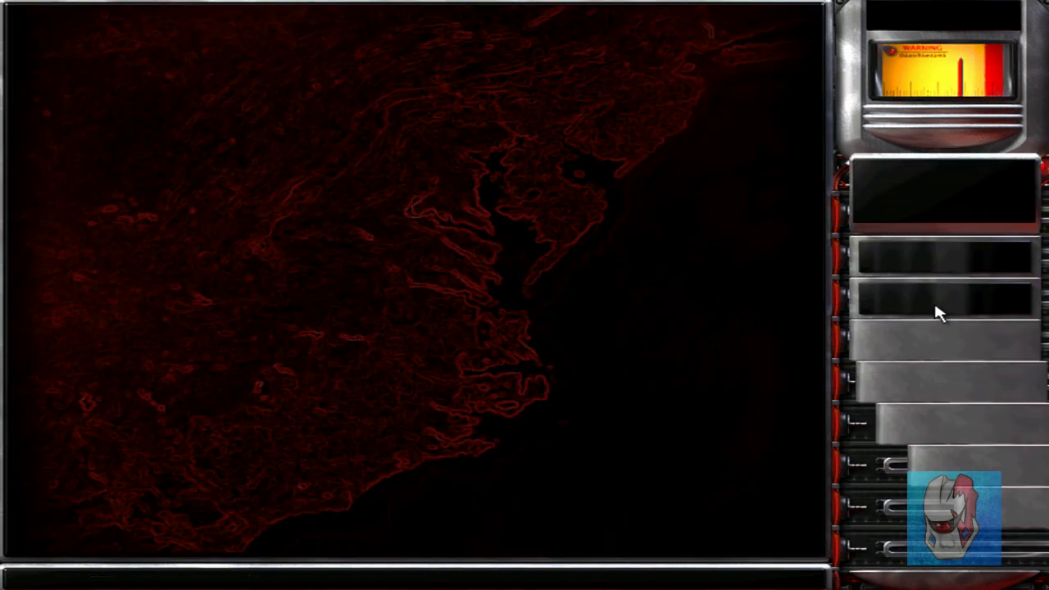
left_click(939, 308)
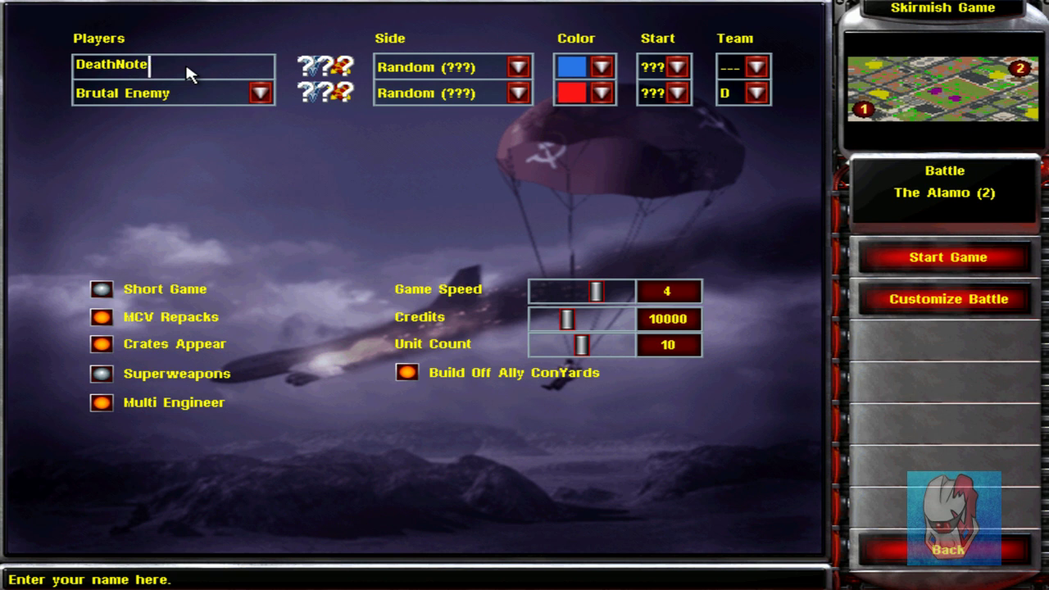
key("BackSpace")
key("BackSpace")
key("BackSpace")
type("idd")
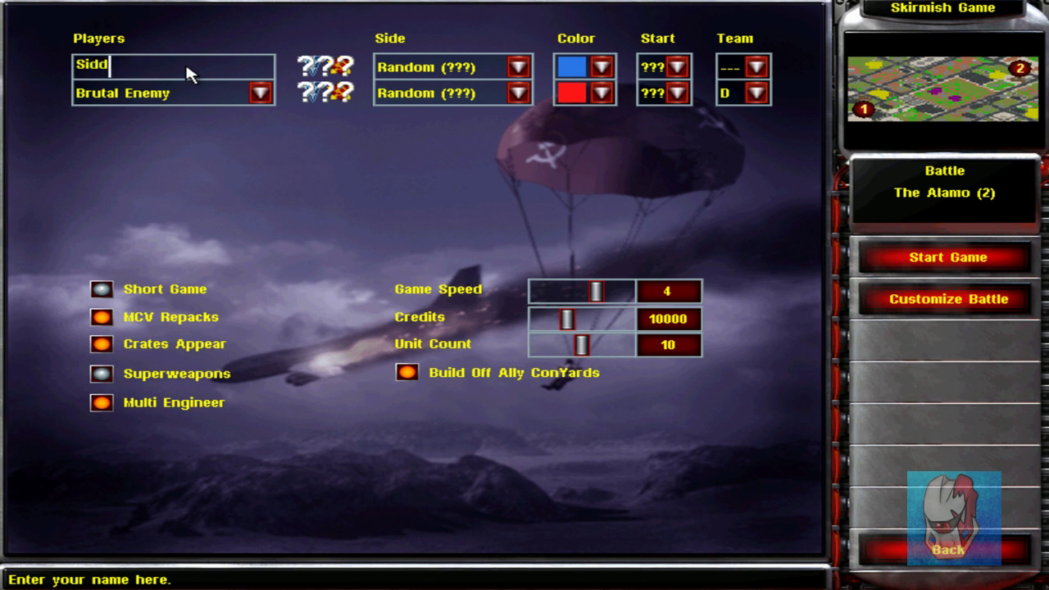
key("BackSpace")
key("BackSpace")
left_click(930, 258)
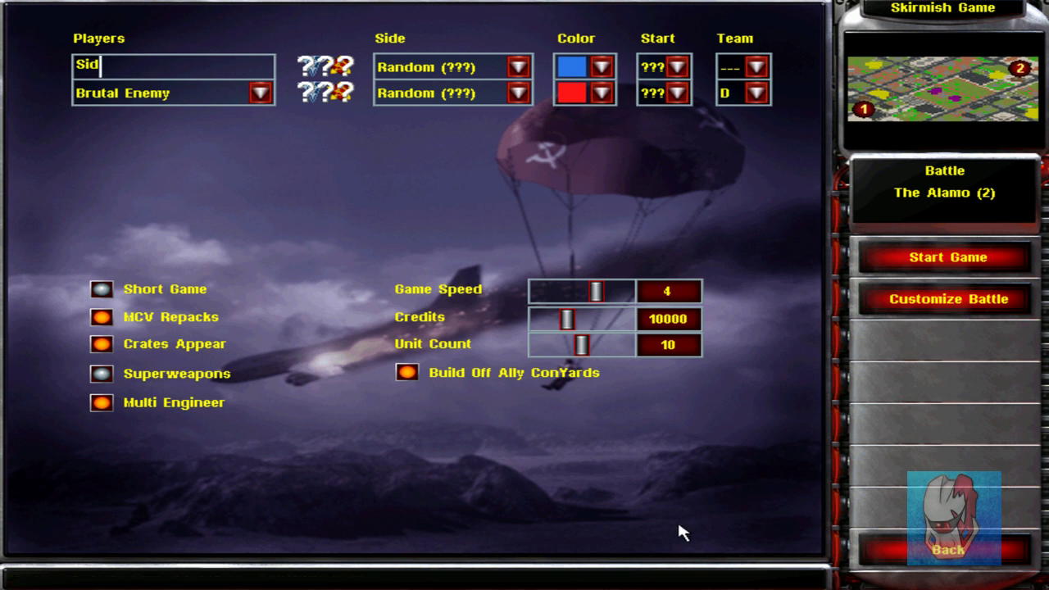
Step: Raise Game Speed from 4 to 6, exit the skirmish setup, and close the mod folder
left_click_drag(596, 291, 627, 291)
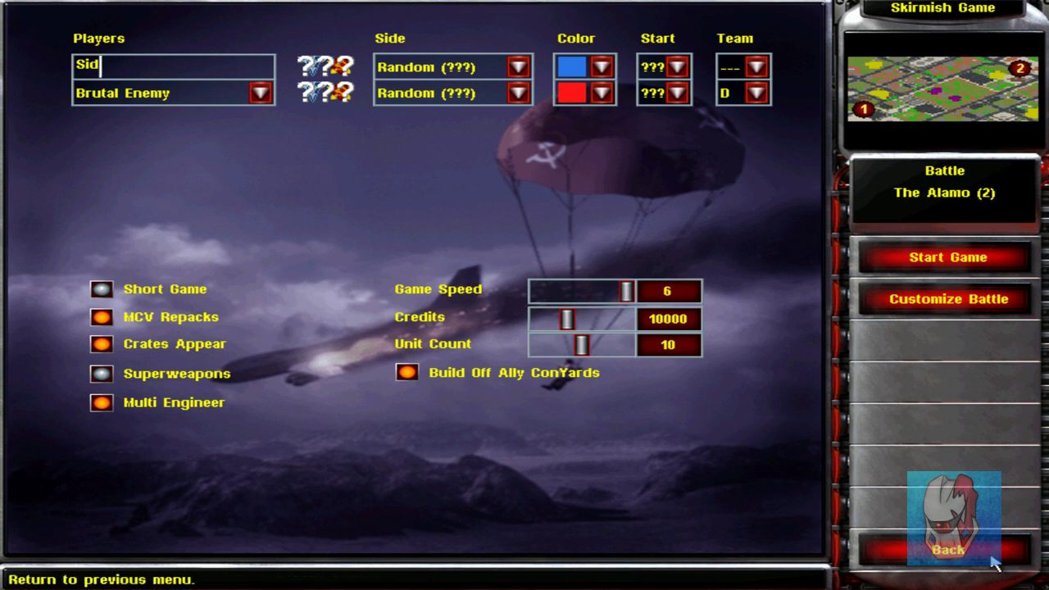
left_click(993, 562)
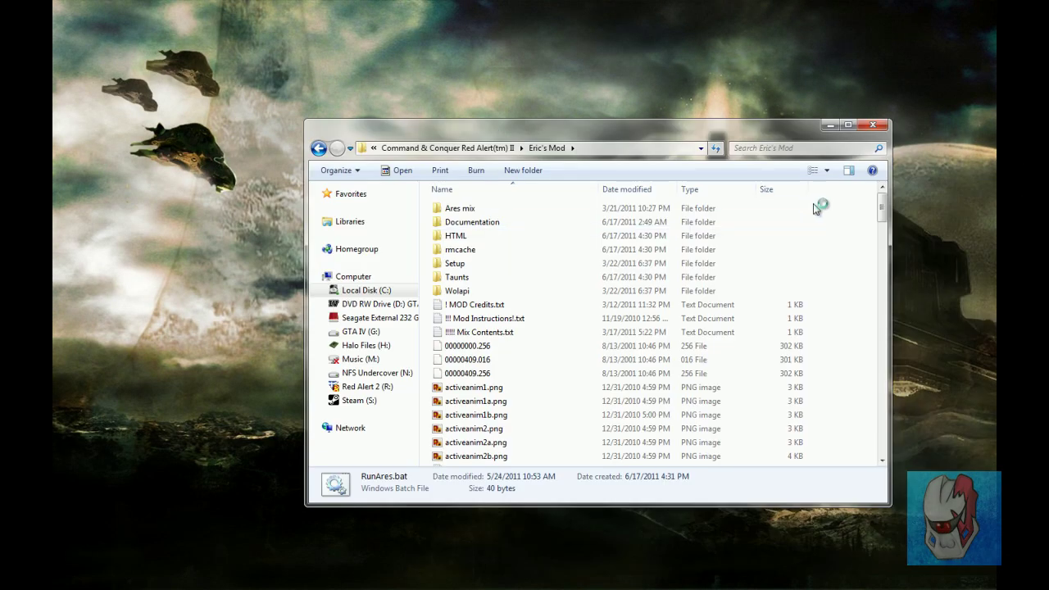
left_click(873, 127)
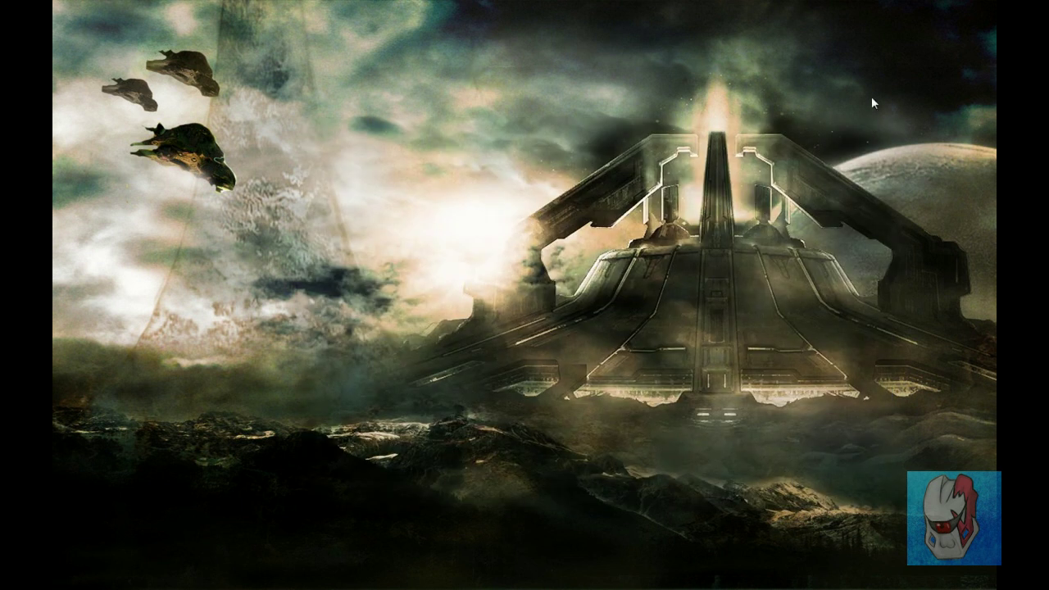